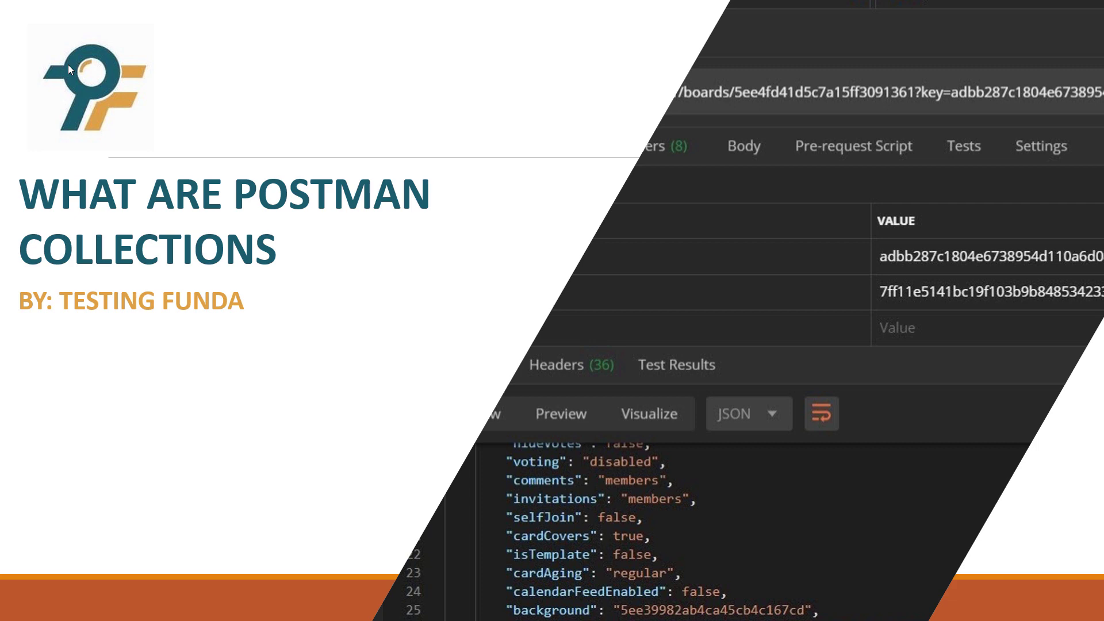
pyautogui.press('Right')
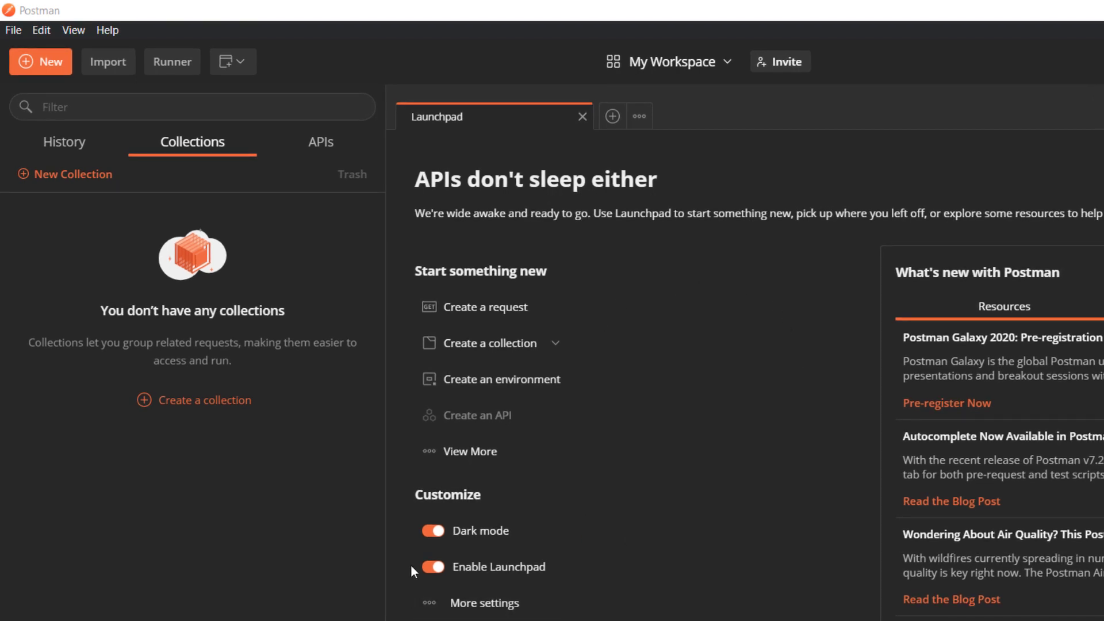
# - Open the new collection form from each of its different entry points, cancelling it every time without creating anything
pyautogui.click(490, 344)
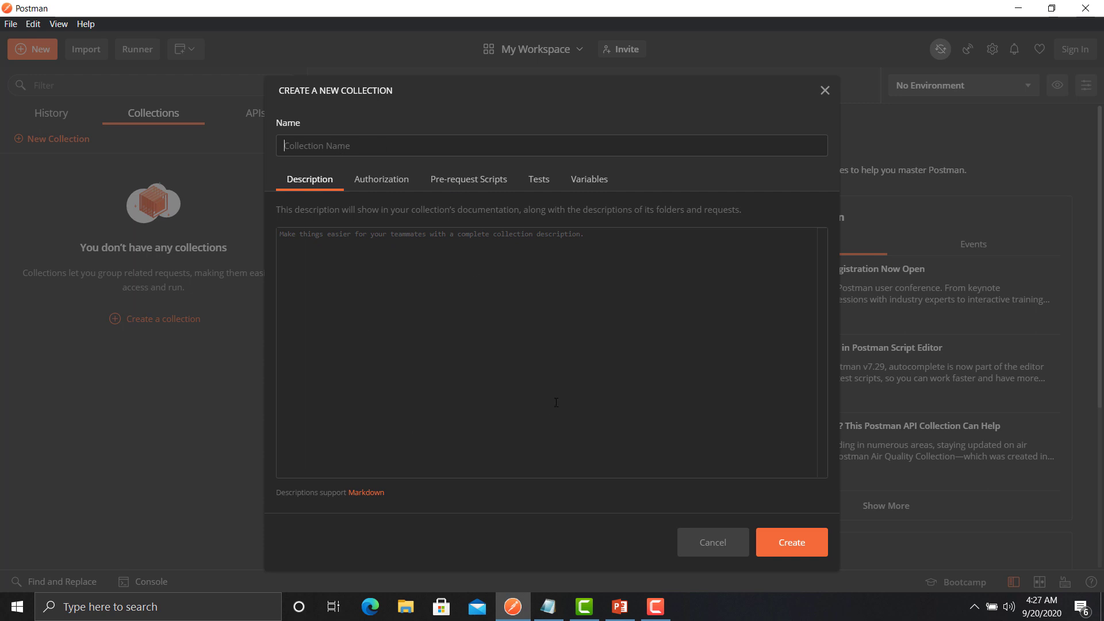
pyautogui.click(695, 549)
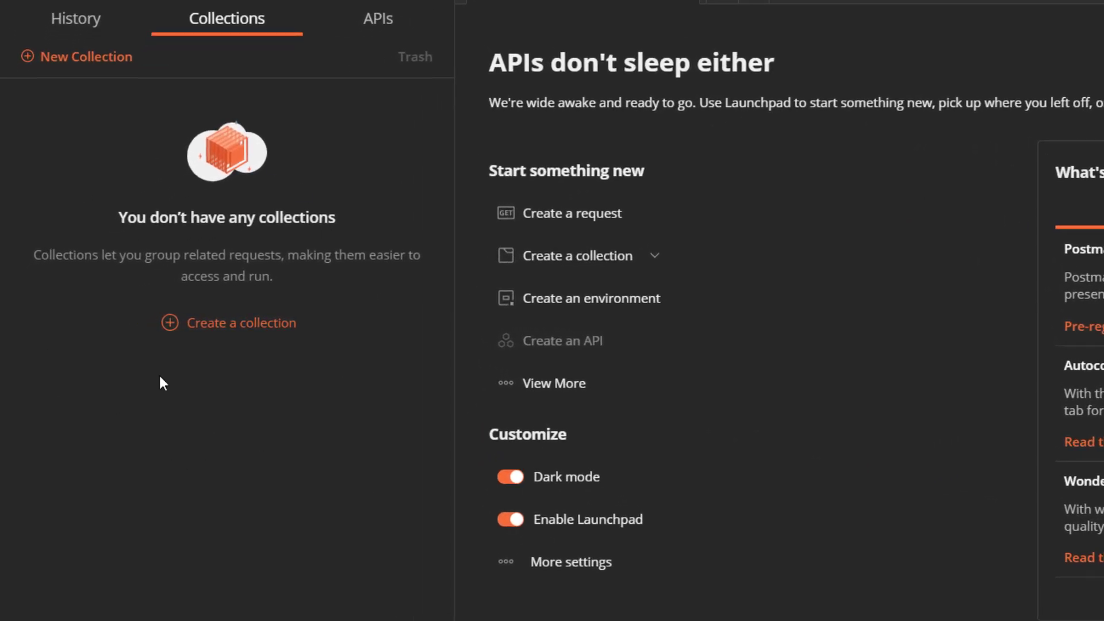
pyautogui.click(221, 331)
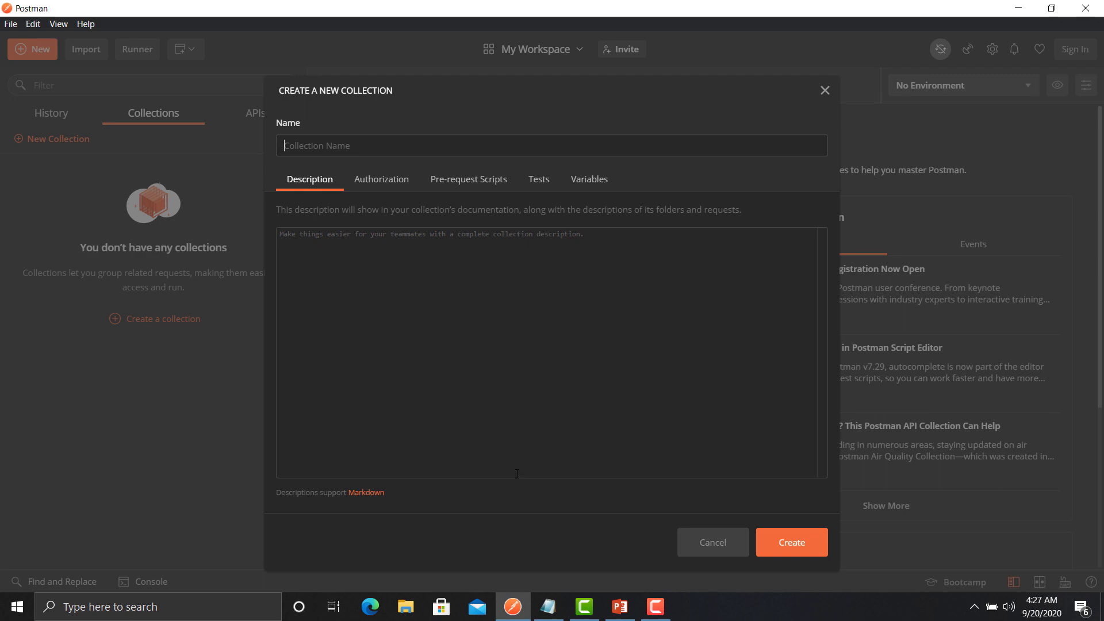
pyautogui.click(711, 542)
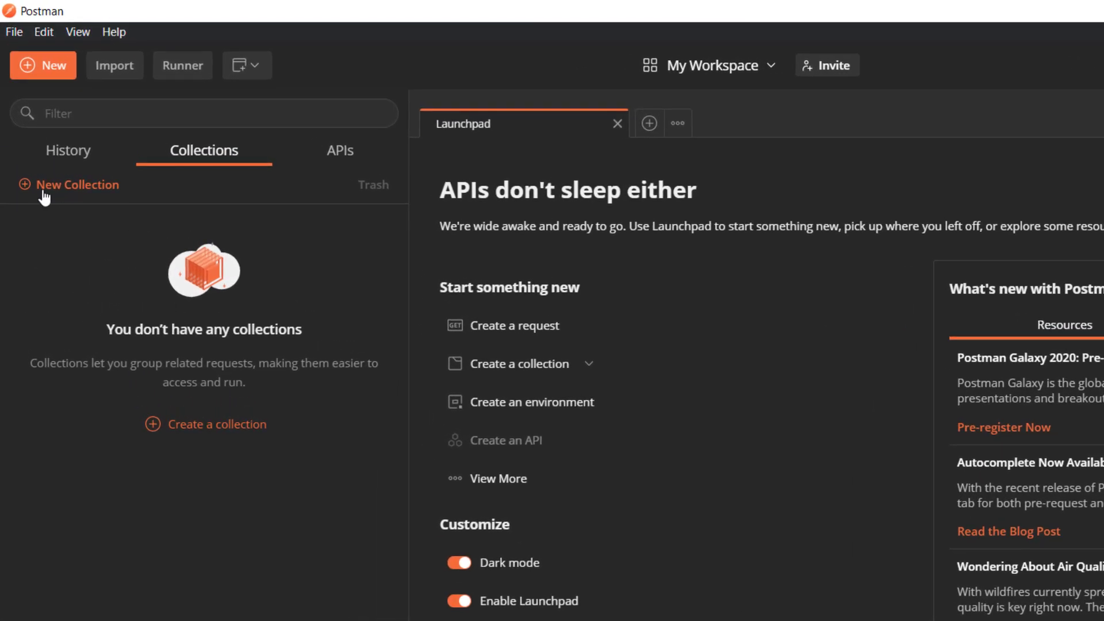
pyautogui.click(44, 195)
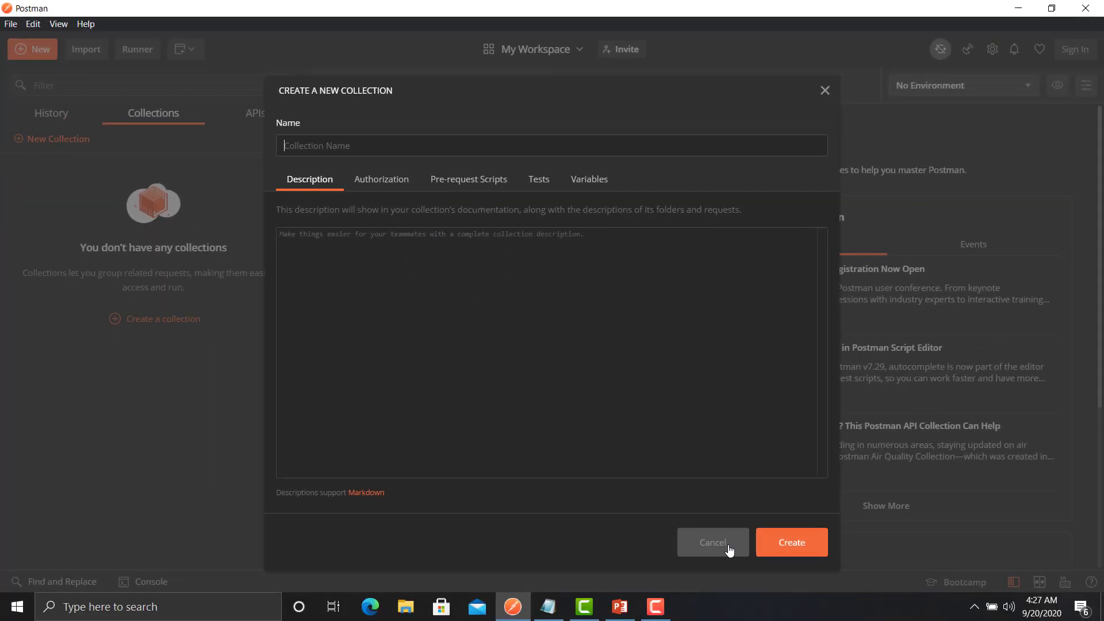
pyautogui.click(729, 551)
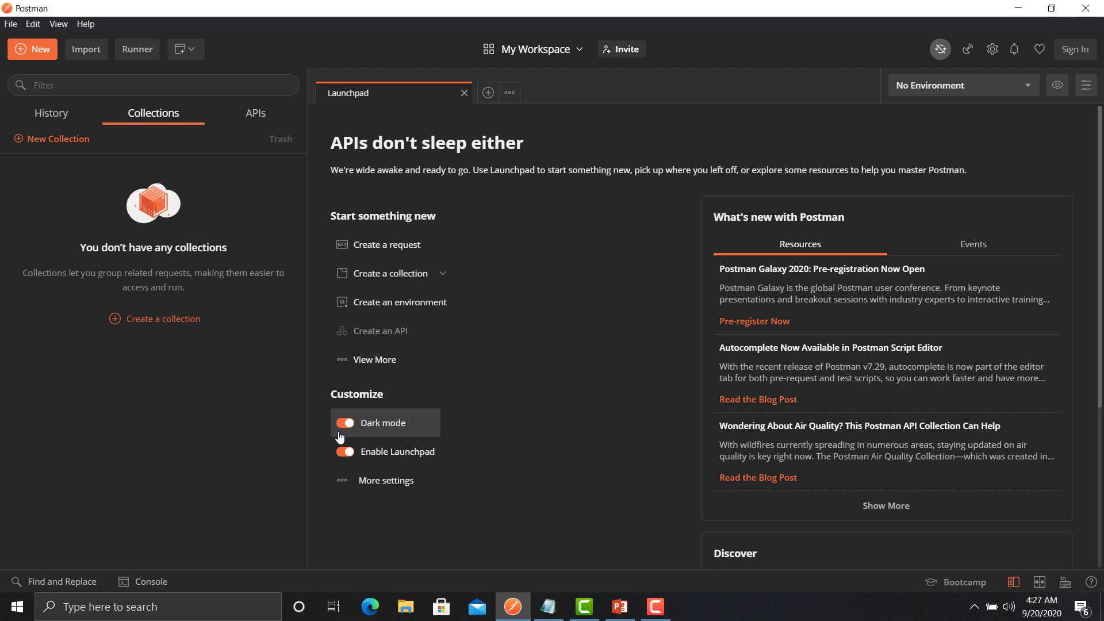
pyautogui.click(35, 55)
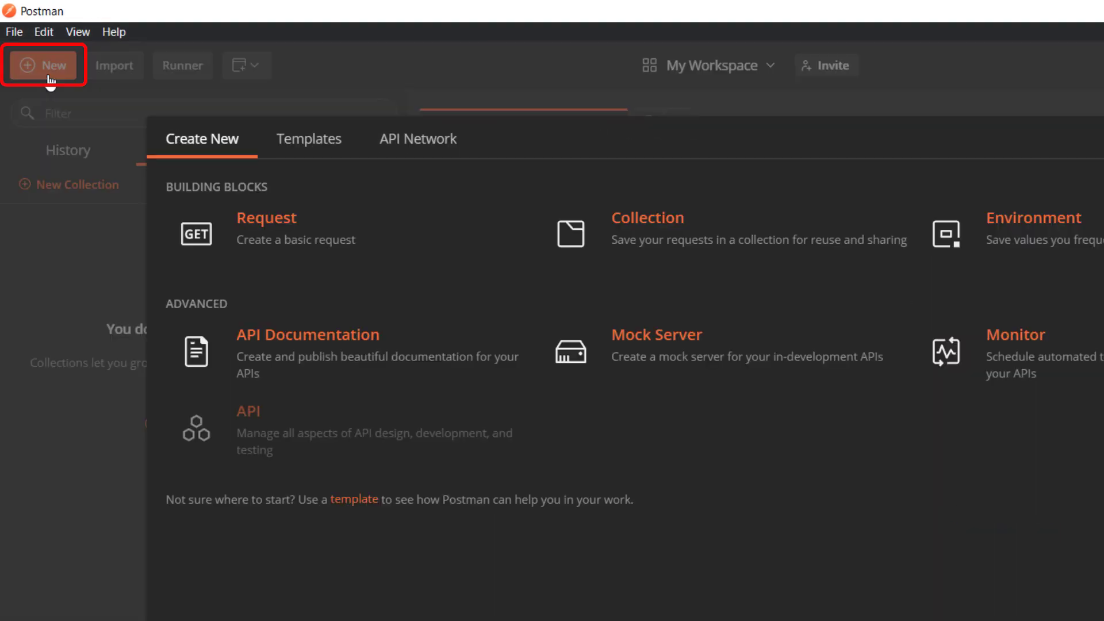
pyautogui.click(607, 239)
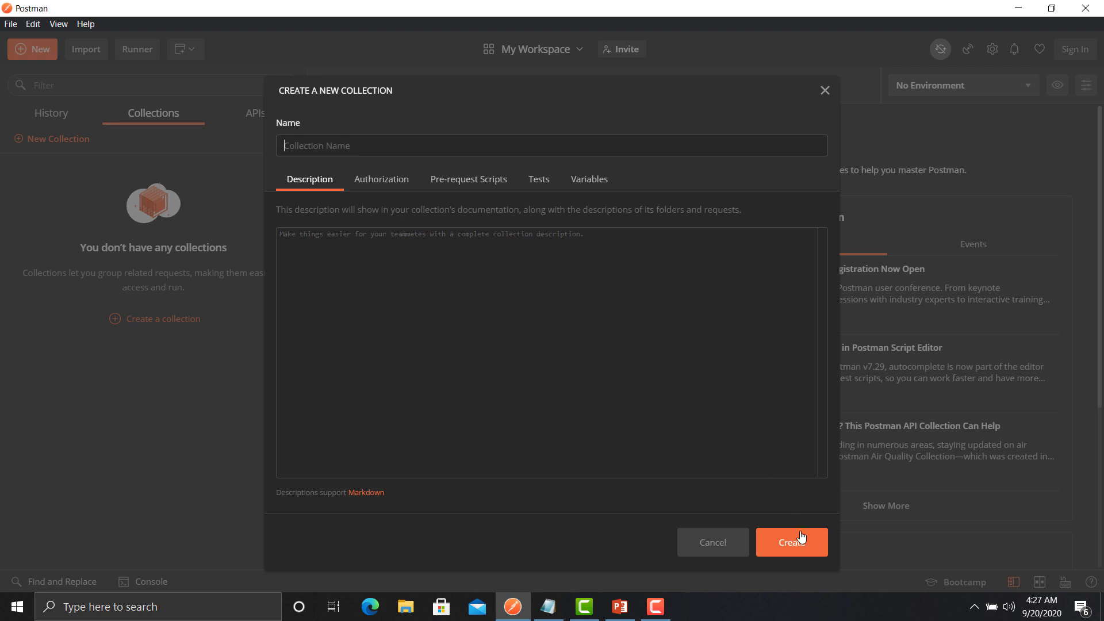
pyautogui.click(713, 537)
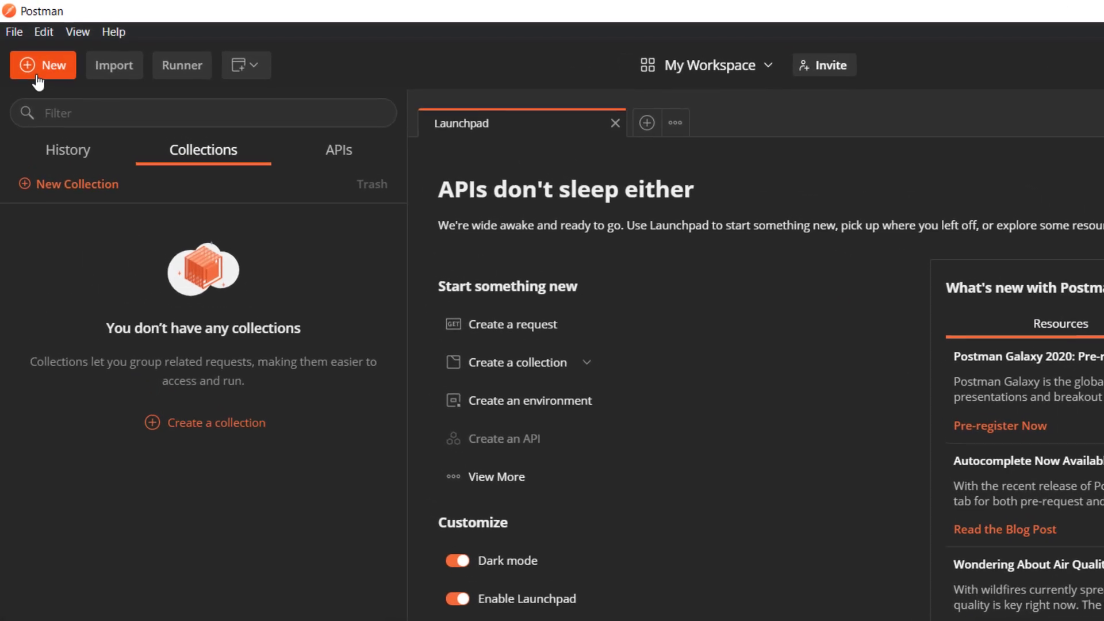
# - Start a new request and name it "Sample test"
pyautogui.click(37, 81)
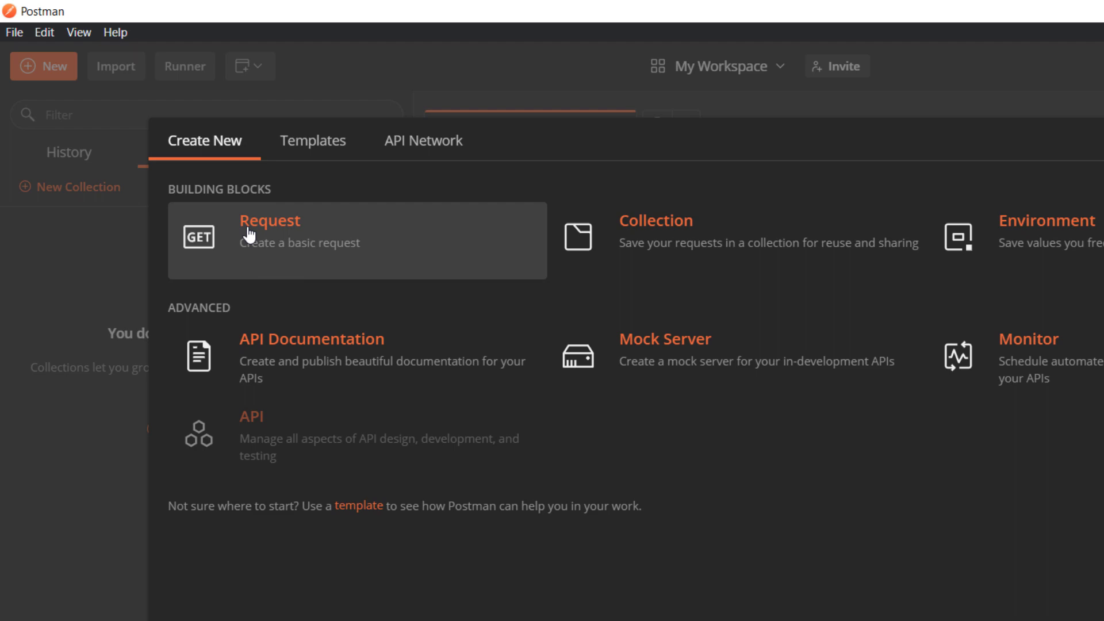
pyautogui.click(248, 232)
pyautogui.write('dw')
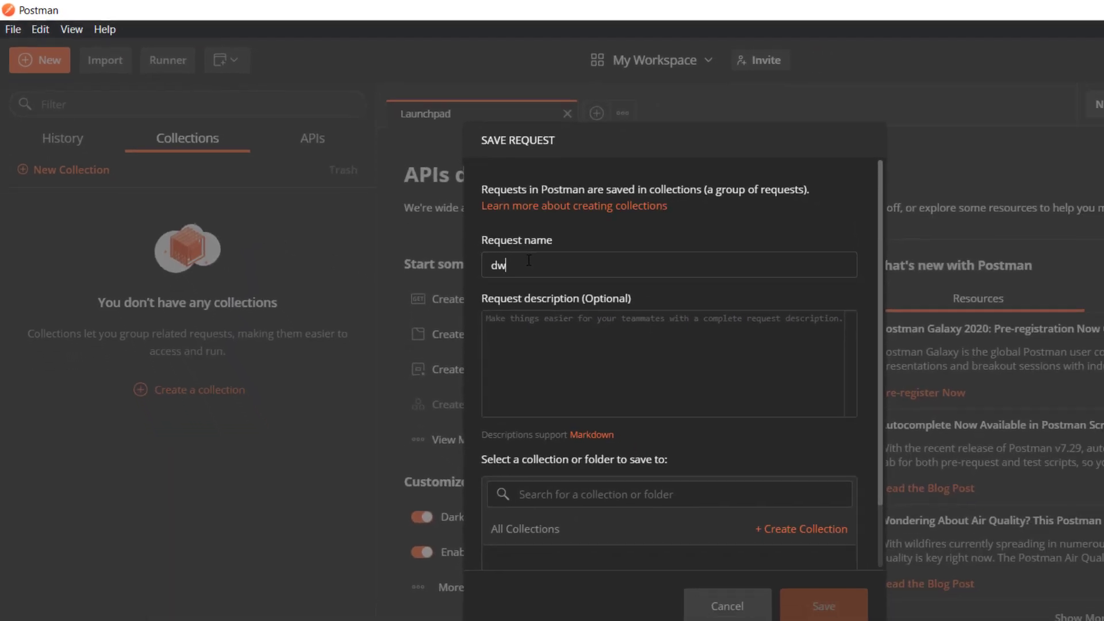
pyautogui.press('BackSpace')
pyautogui.press('BackSpace')
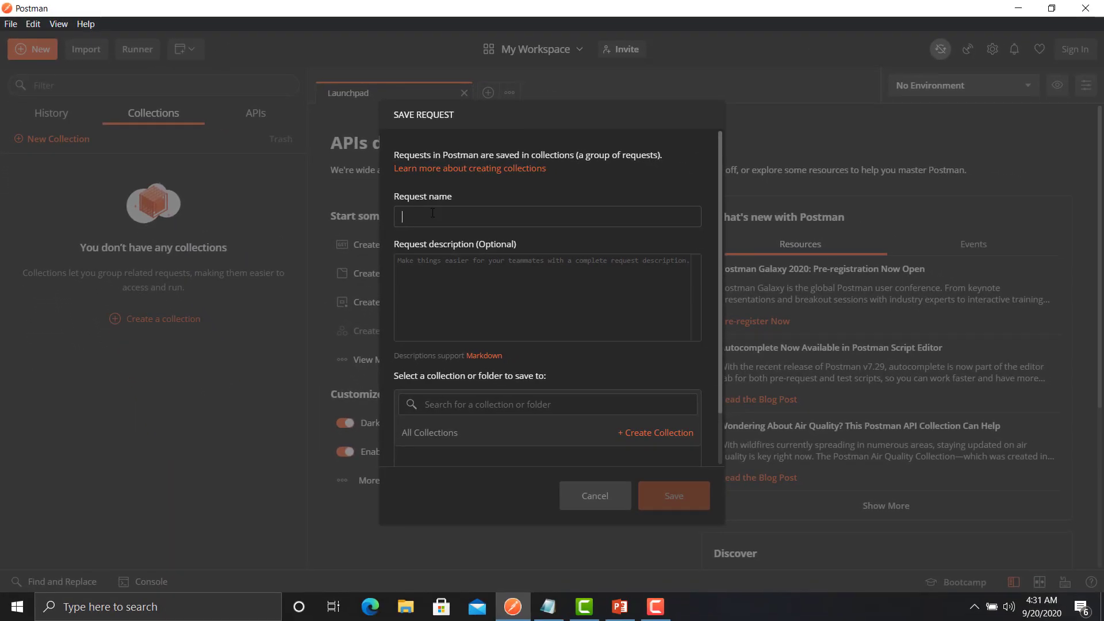
pyautogui.write('Sample test')
# - Create a collection named "Sample collection", save the request into it, and expand the collection to list its request
pyautogui.click(650, 435)
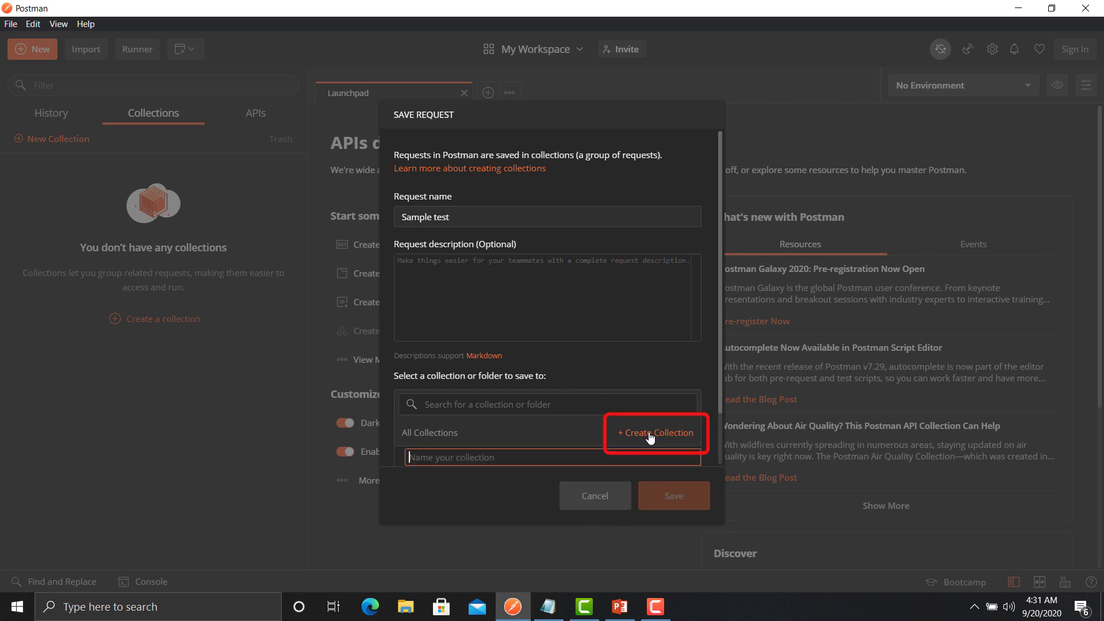
pyautogui.scroll(-1, 541, 416)
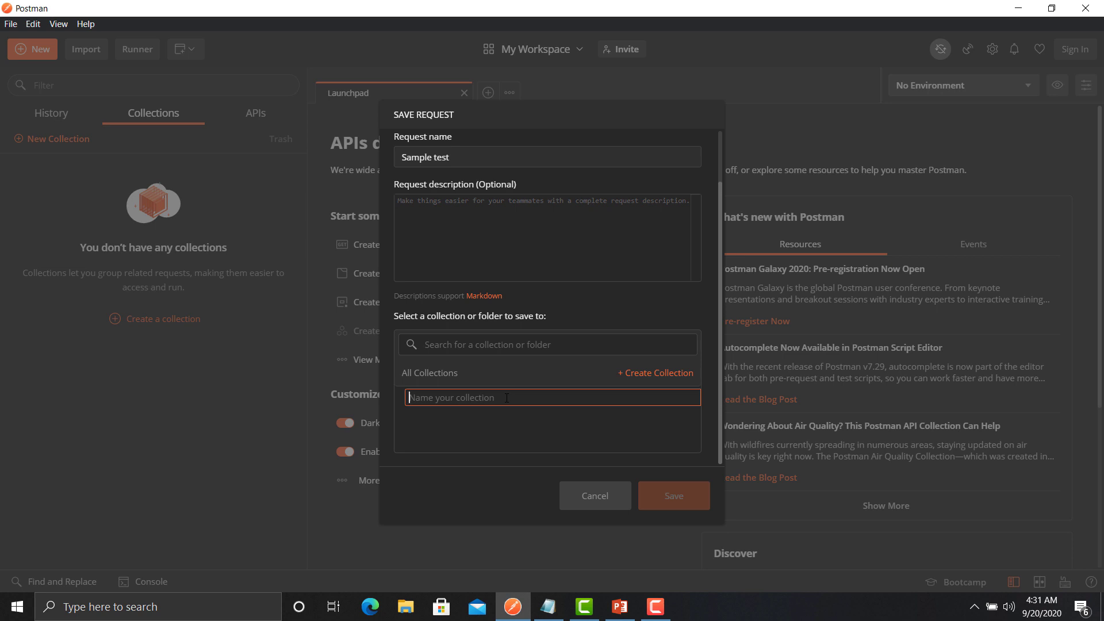
pyautogui.write('Sam')
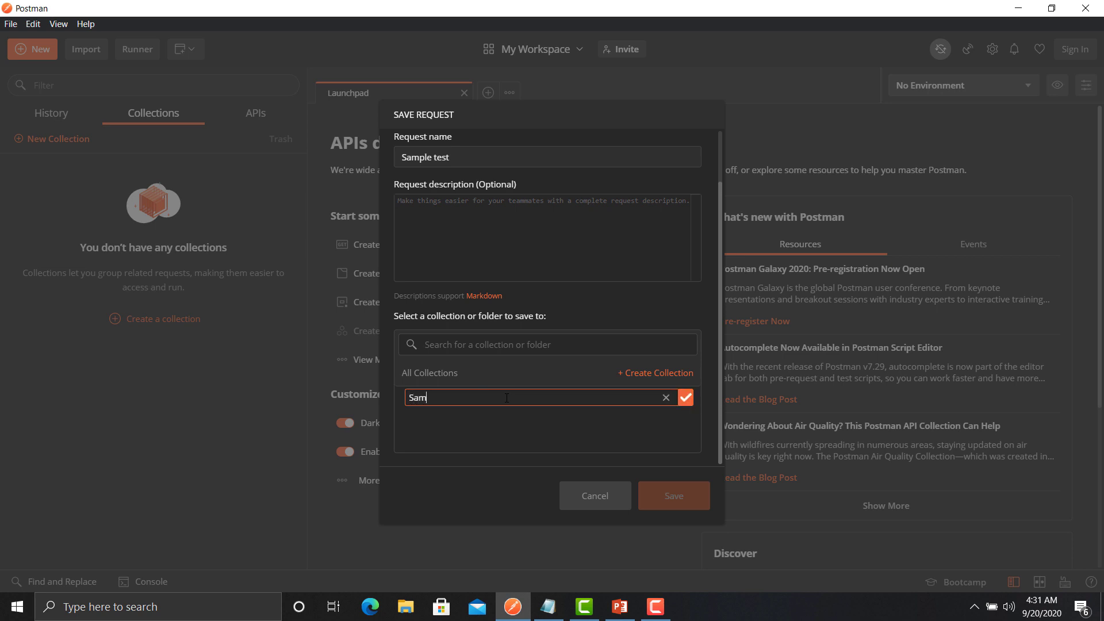
pyautogui.write('ple collection')
pyautogui.click(686, 398)
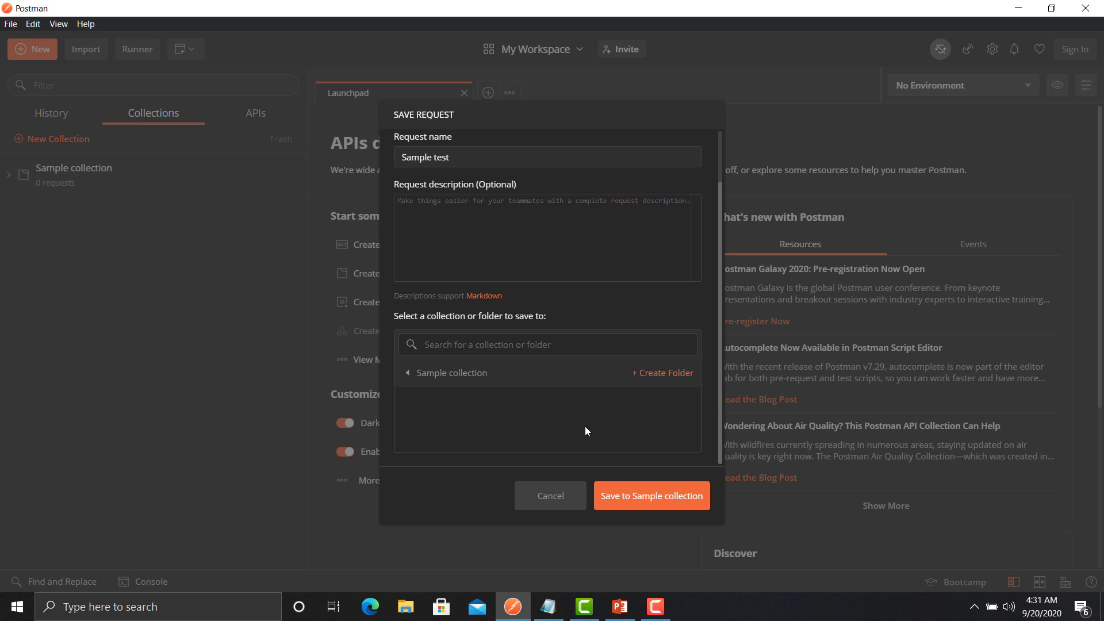
pyautogui.click(639, 498)
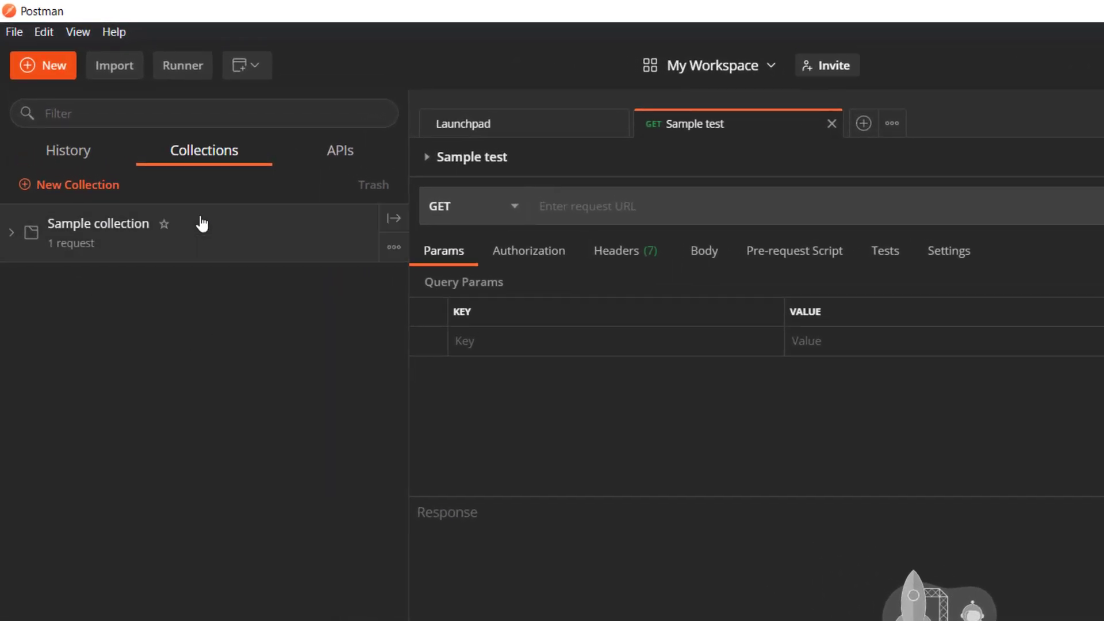
pyautogui.click(16, 238)
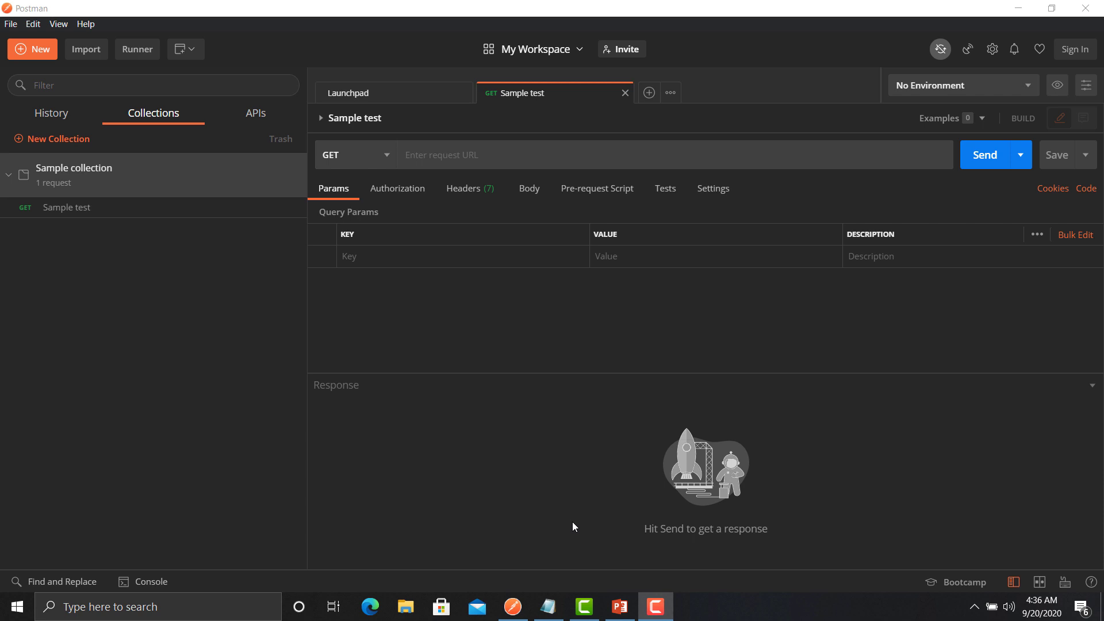
pyautogui.click(556, 610)
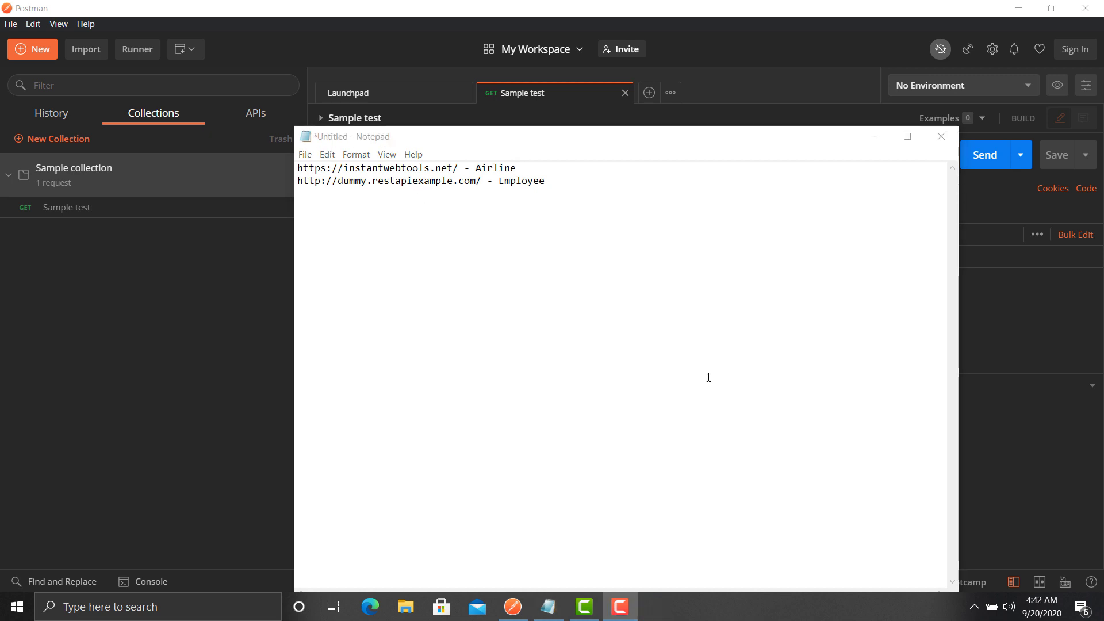
pyautogui.moveTo(482, 181); pyautogui.dragTo(291, 208)
pyautogui.hotkey('ctrl', 'c')
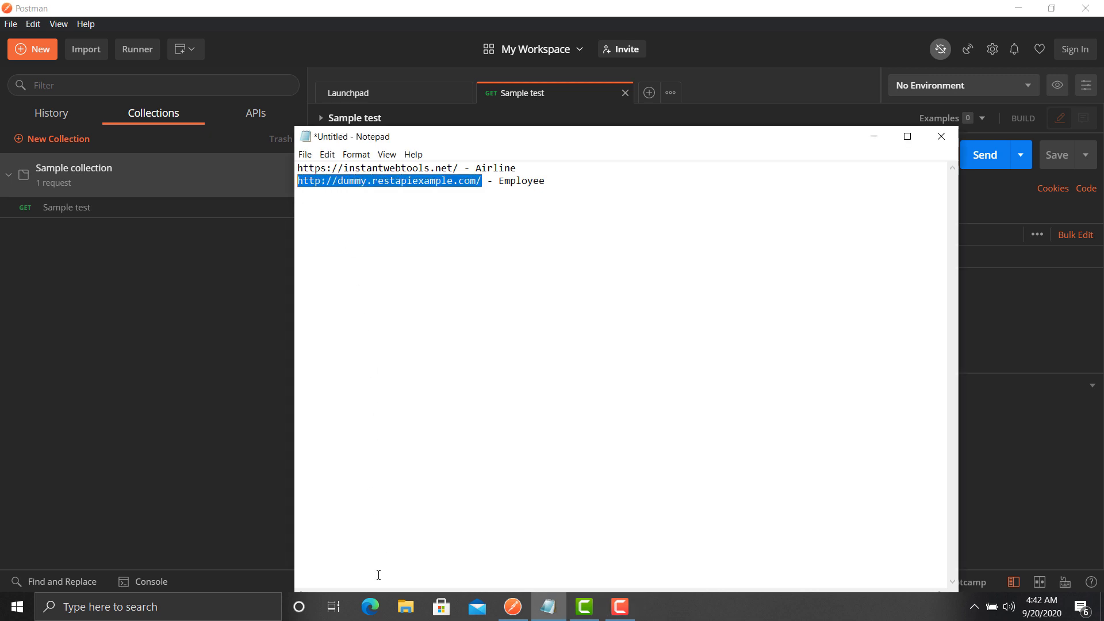
pyautogui.click(369, 607)
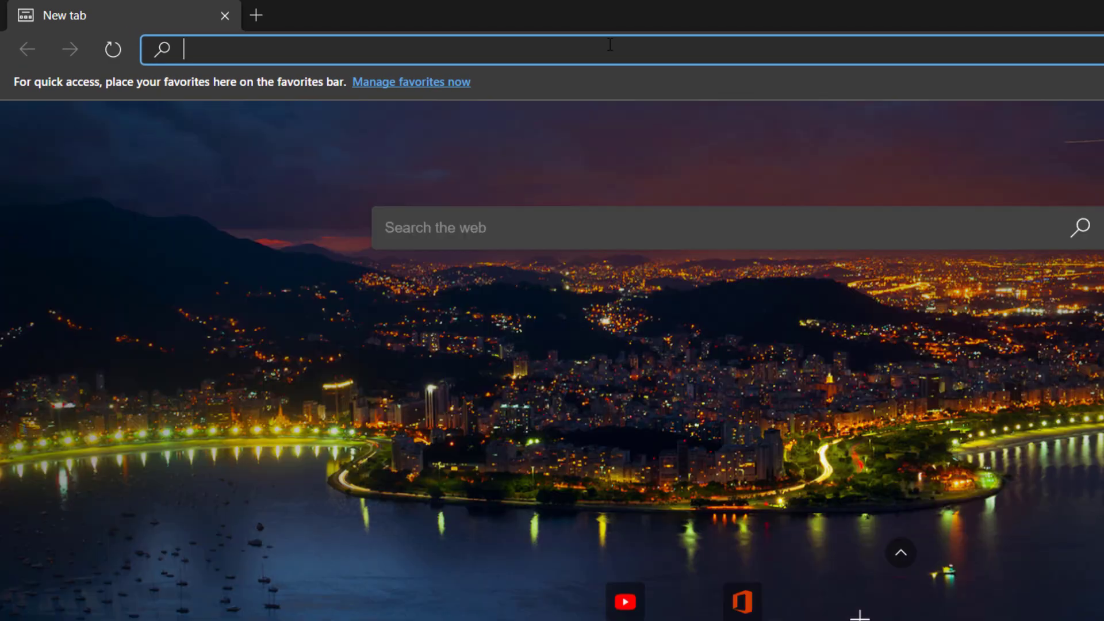
pyautogui.hotkey('ctrl', 'v')
pyautogui.press('Return')
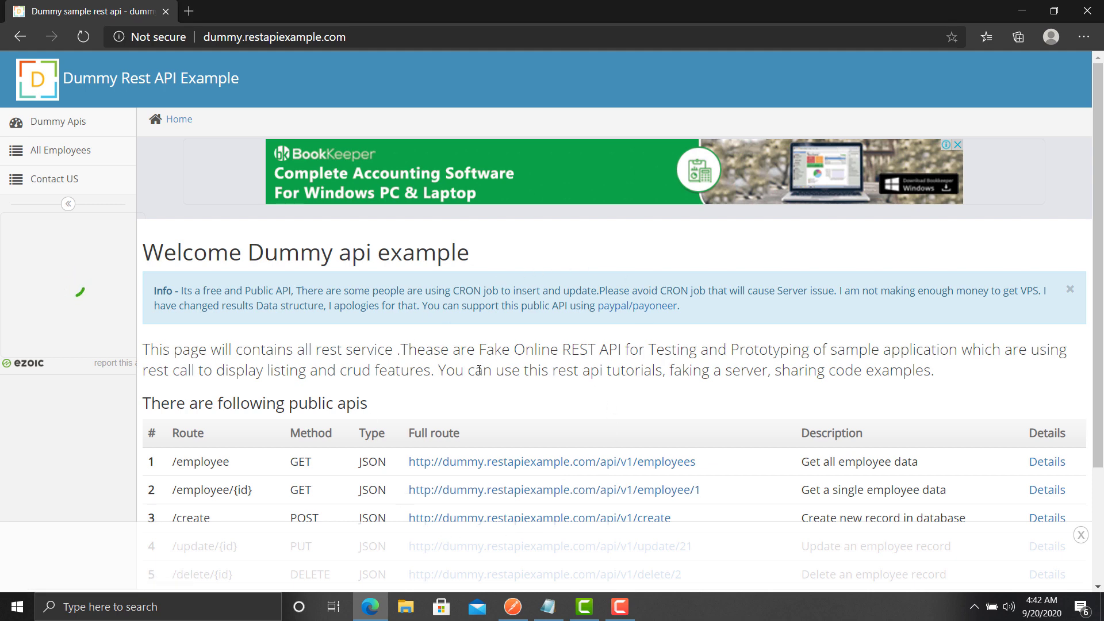
# - Copy the full route of the API that gets all employee data from the public APIs table
pyautogui.scroll(-3, 479, 371)
pyautogui.moveTo(699, 312); pyautogui.dragTo(406, 311)
pyautogui.hotkey('ctrl', 'c')
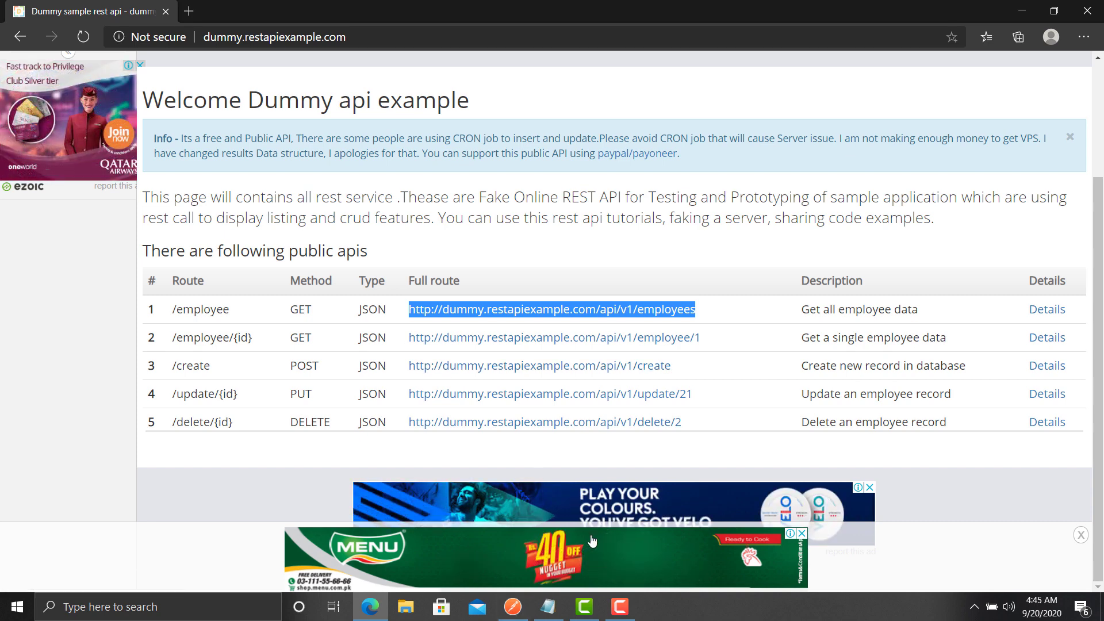
pyautogui.click(510, 609)
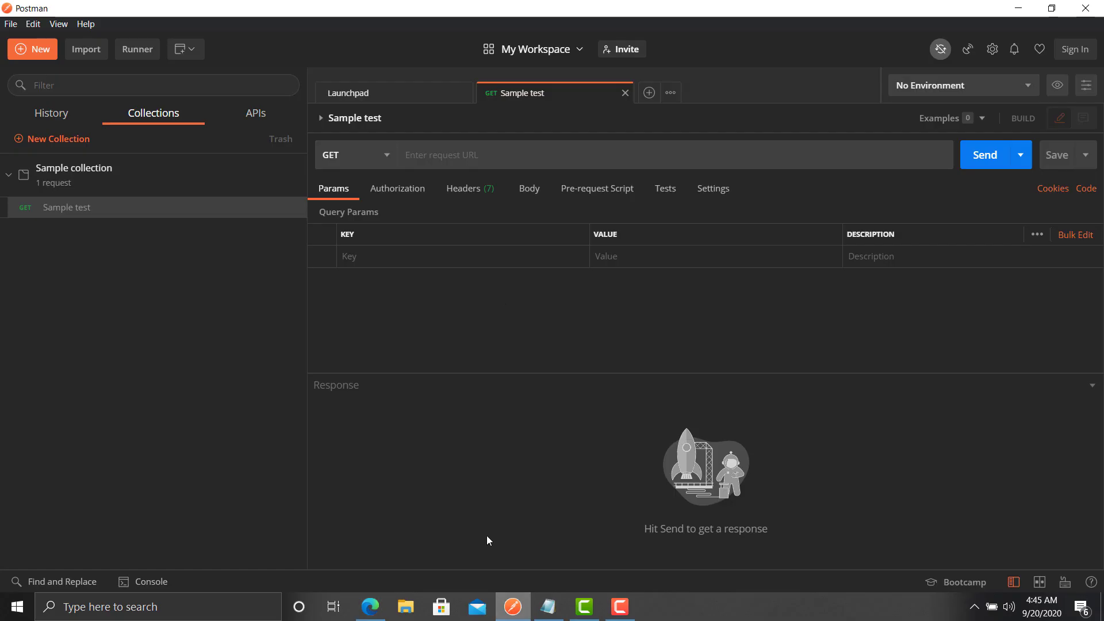
pyautogui.click(648, 94)
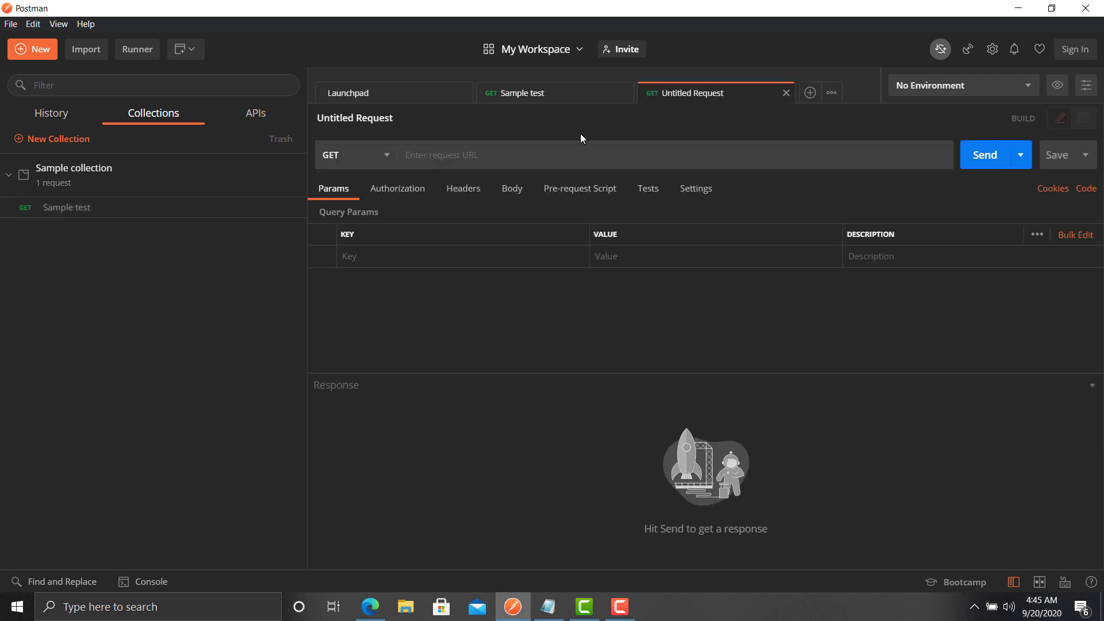
pyautogui.click(569, 155)
pyautogui.hotkey('ctrl', 'v')
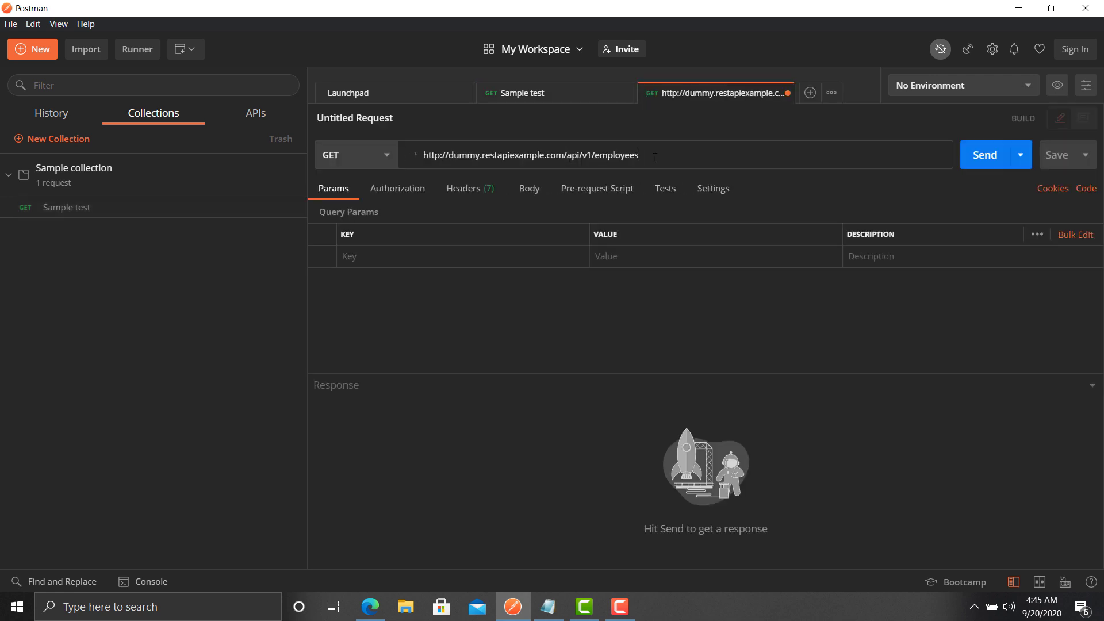
pyautogui.click(985, 163)
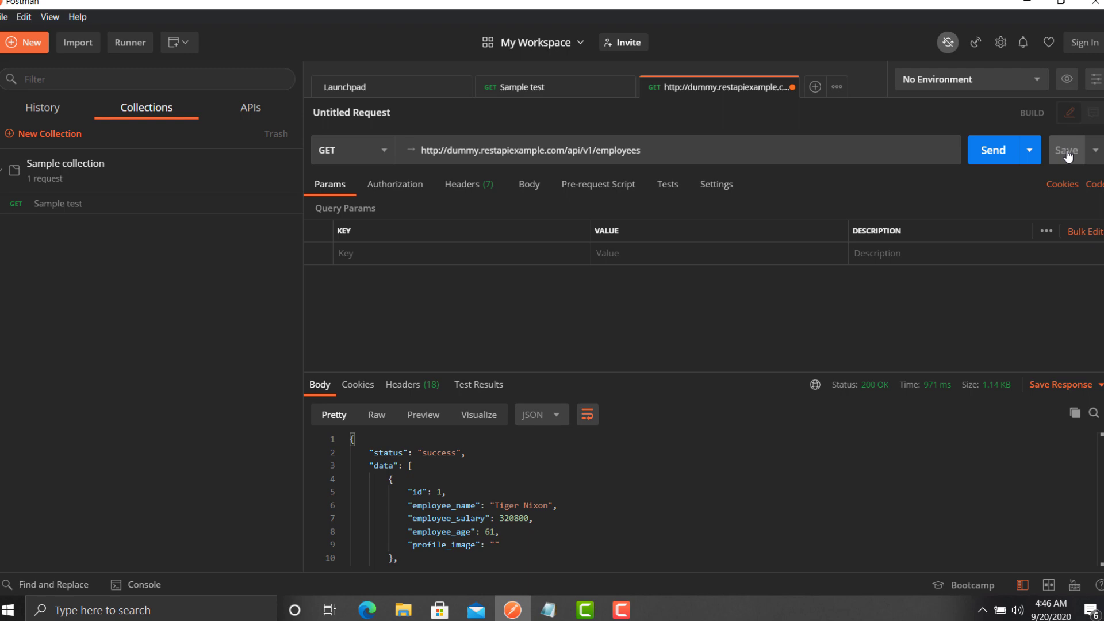
# - Start saving the employees request and replace its default name with "Employee List"
pyautogui.click(1067, 155)
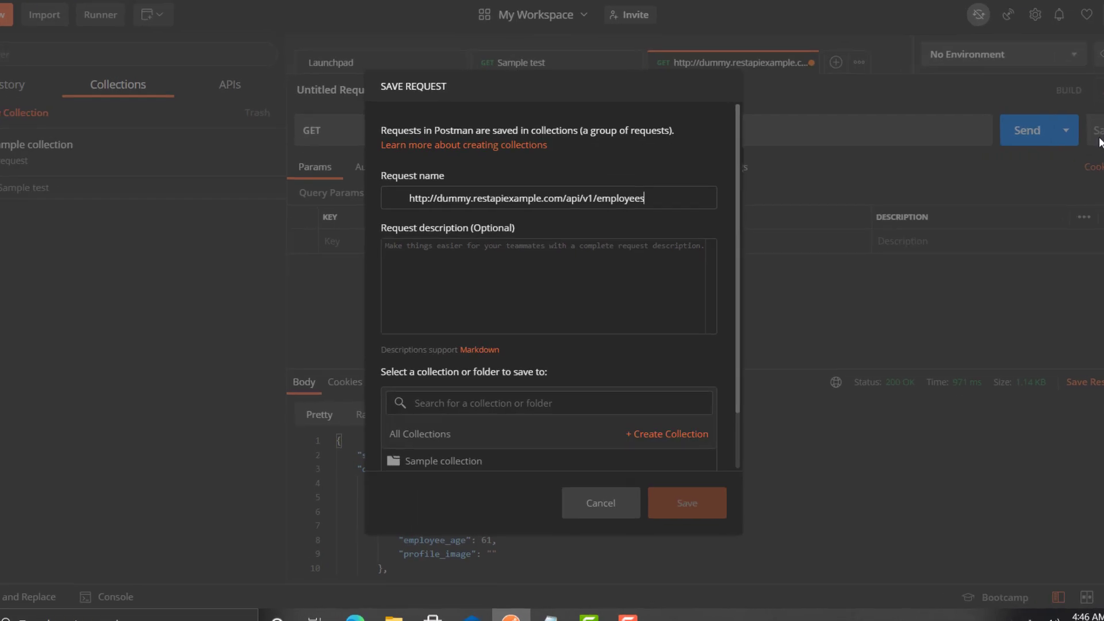
pyautogui.click(635, 214)
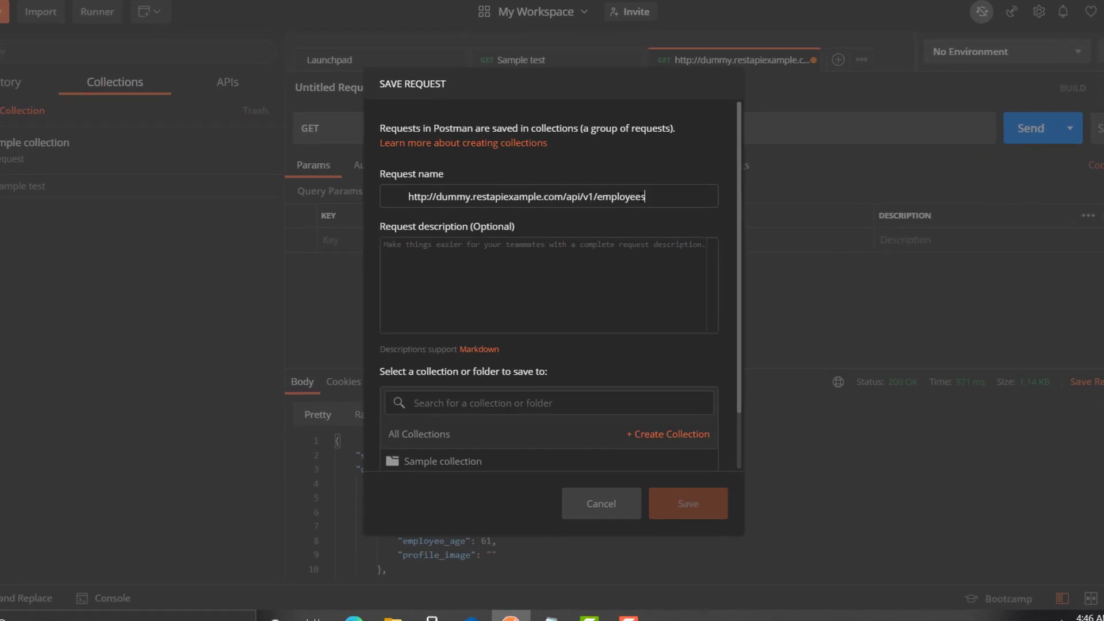
pyautogui.moveTo(643, 197); pyautogui.dragTo(376, 214)
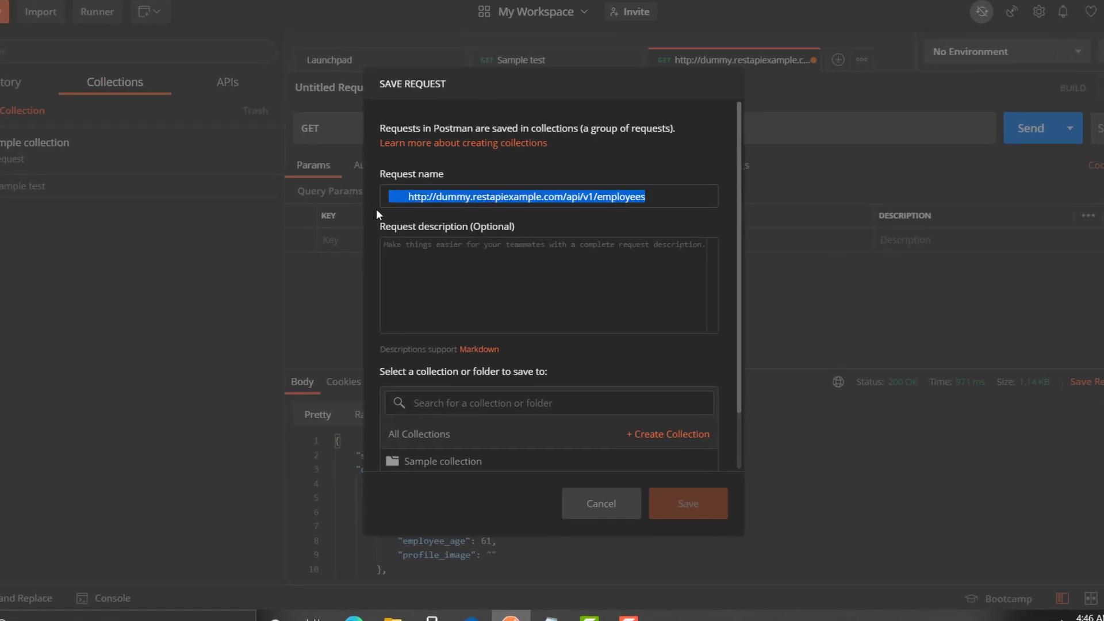
pyautogui.write('Empl')
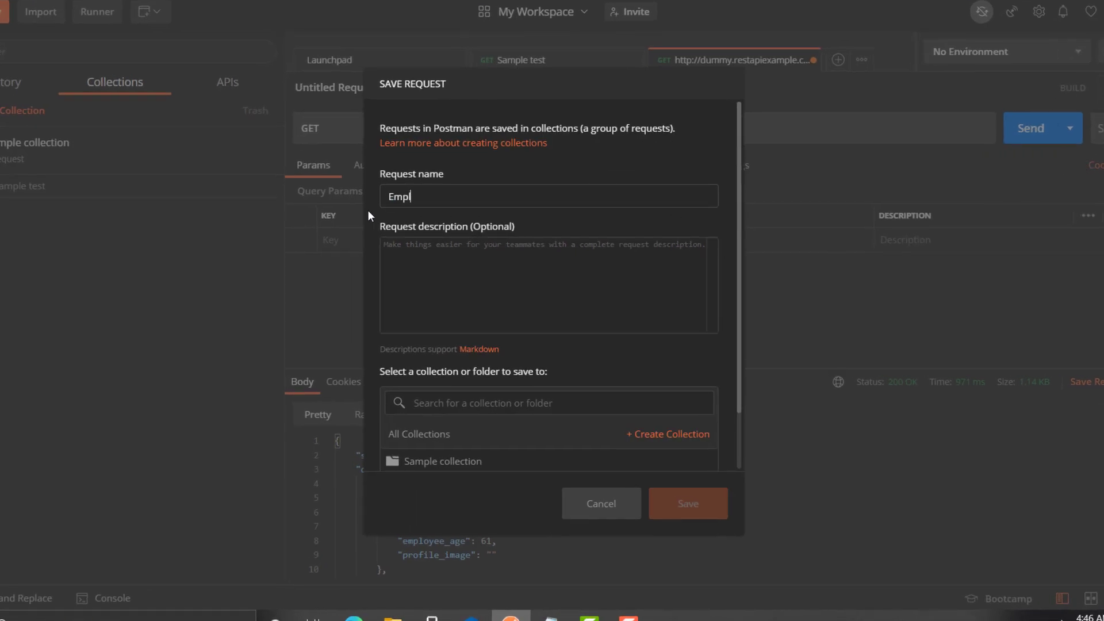
pyautogui.write('oyee List')
# - Save the Employee List request into a new collection named "Employee Project" and expand that collection
pyautogui.scroll(-2, 519, 308)
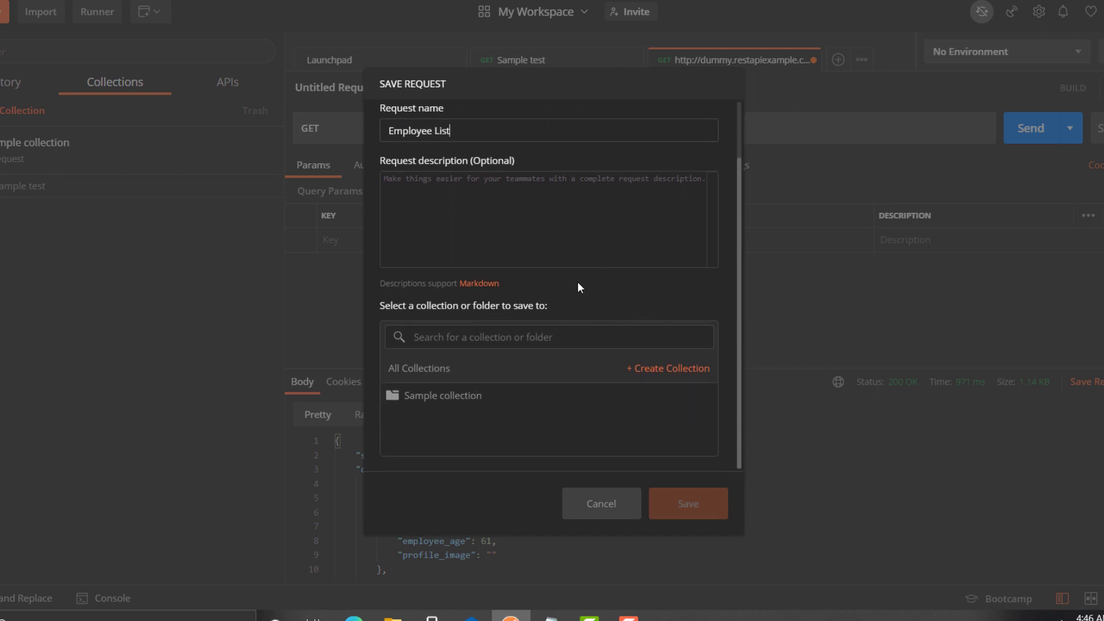
pyautogui.click(660, 370)
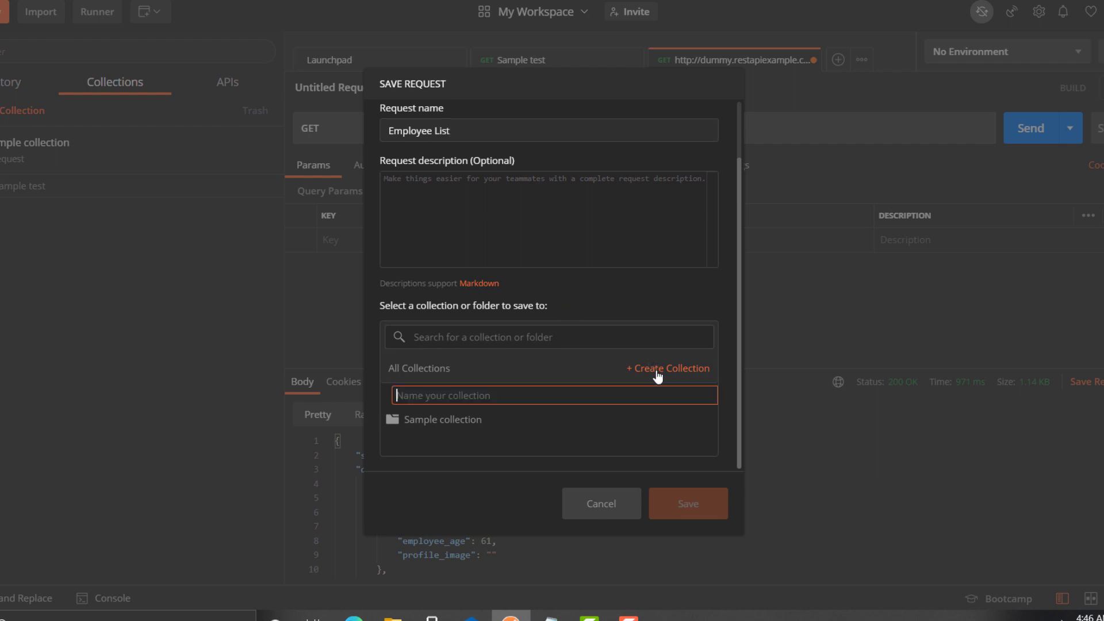
pyautogui.write('Em')
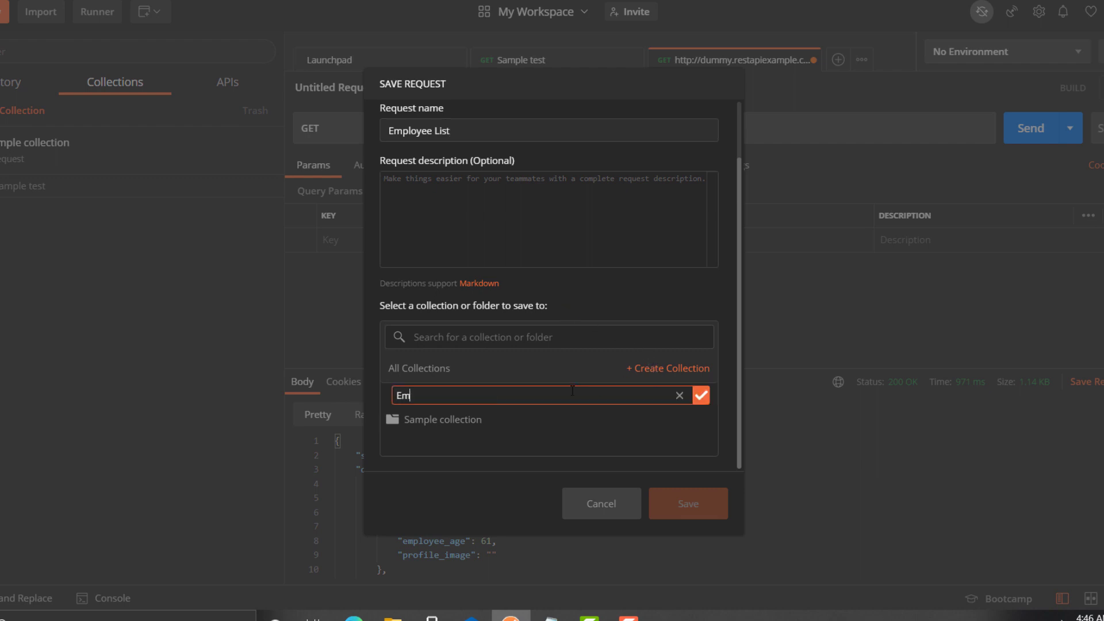
pyautogui.write('ployee Project')
pyautogui.click(702, 396)
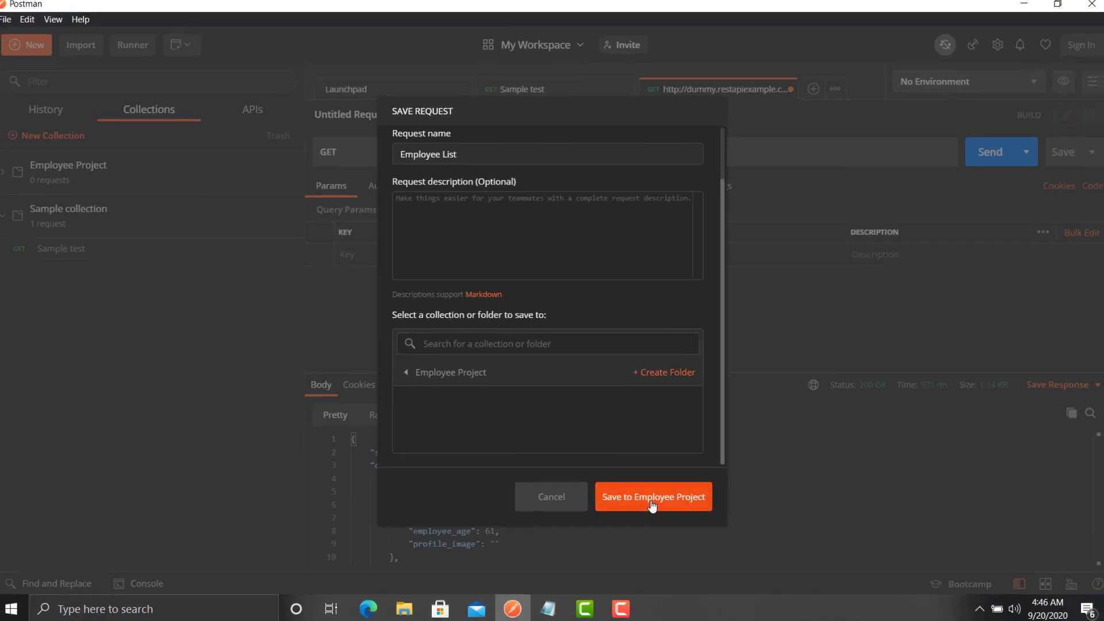
pyautogui.click(651, 502)
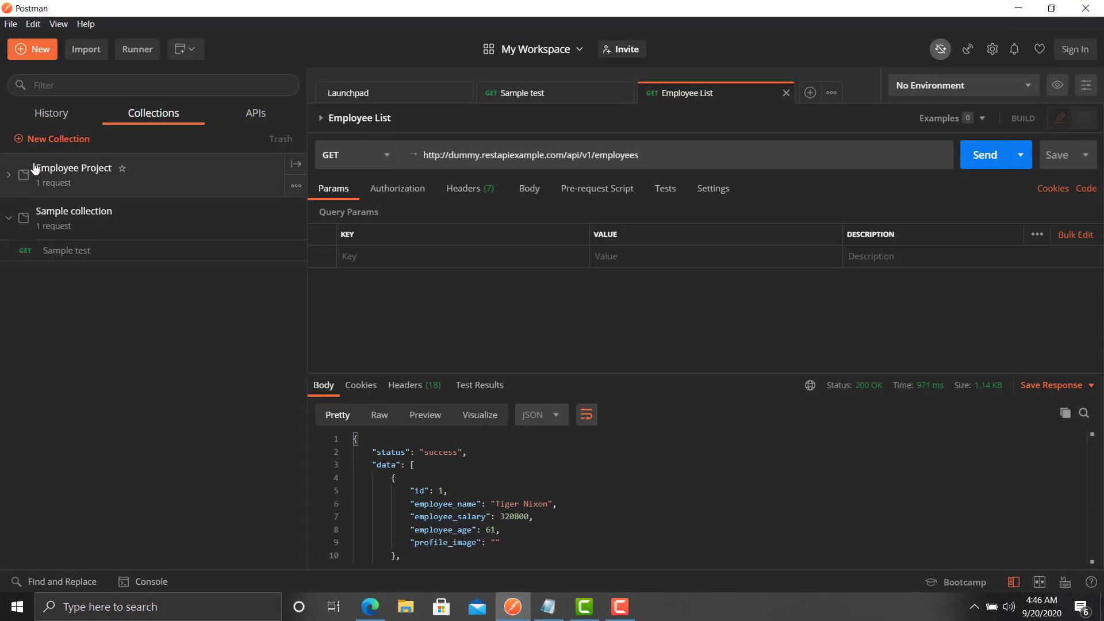
pyautogui.click(10, 179)
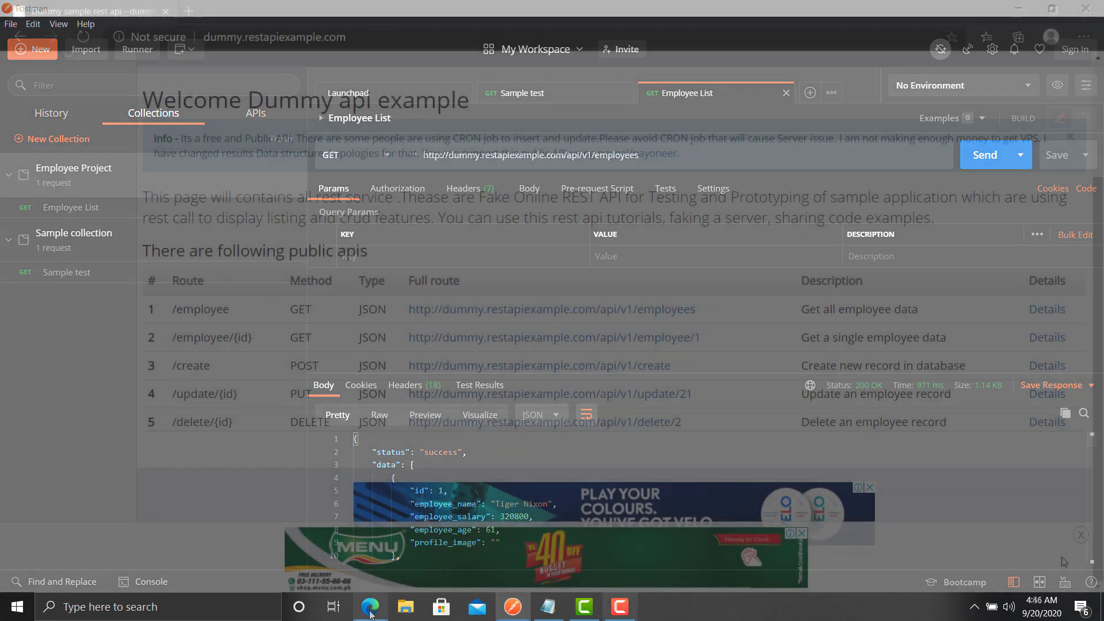
# - Switch to Edge and copy the full route of the API that gets a single employee's data
pyautogui.moveTo(409, 309); pyautogui.dragTo(695, 309)
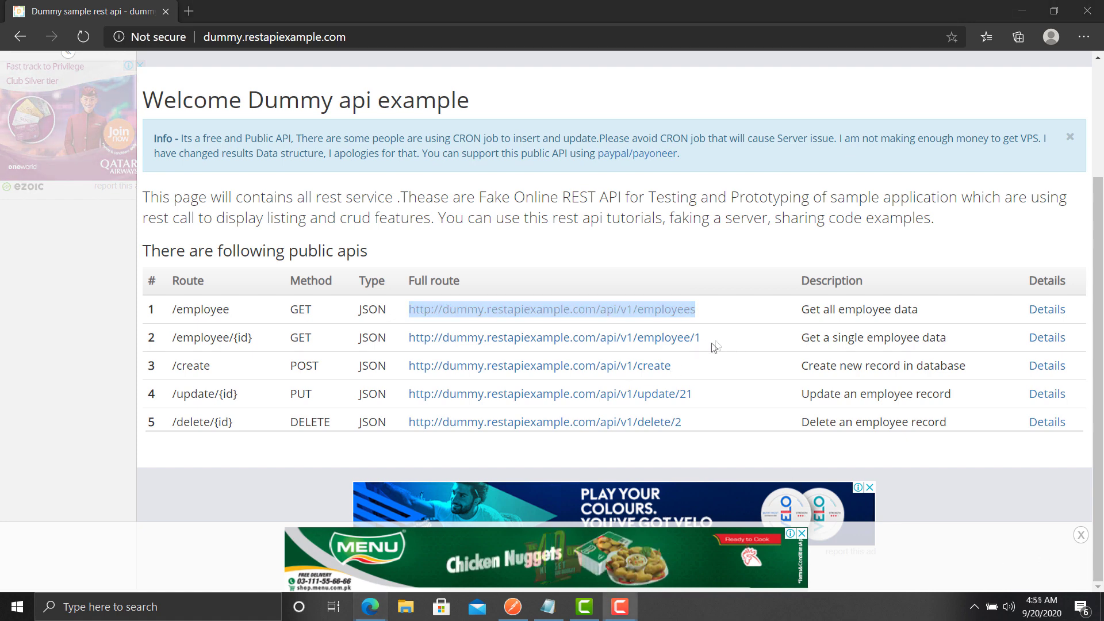
pyautogui.moveTo(715, 347); pyautogui.dragTo(403, 352)
pyautogui.hotkey('ctrl', 'c')
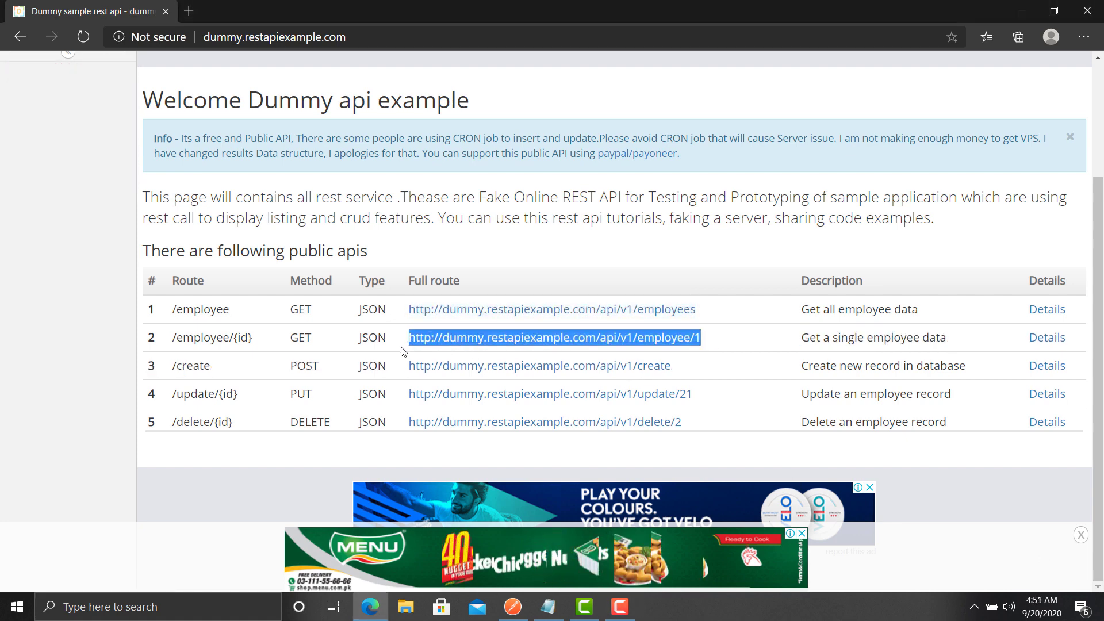
pyautogui.click(513, 607)
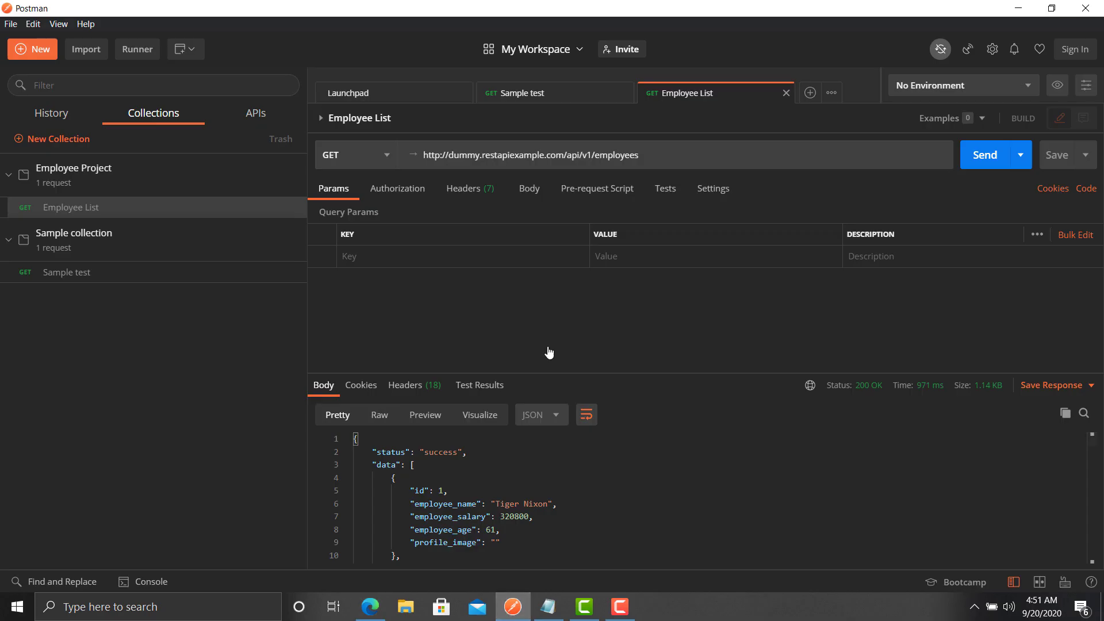
pyautogui.click(810, 94)
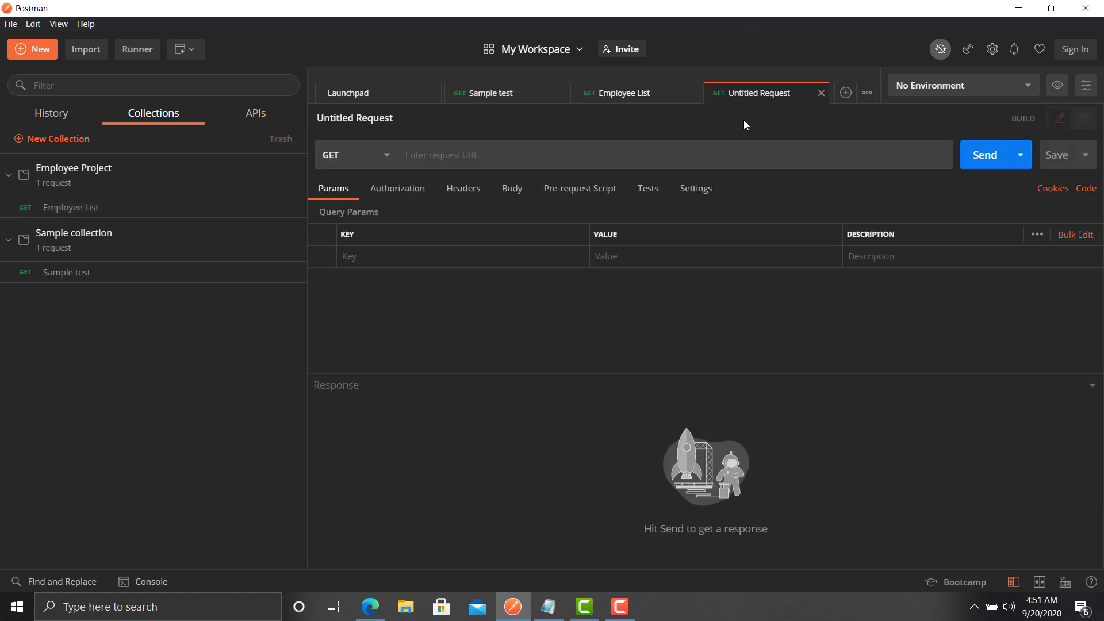
pyautogui.click(683, 152)
pyautogui.hotkey('ctrl', 'v')
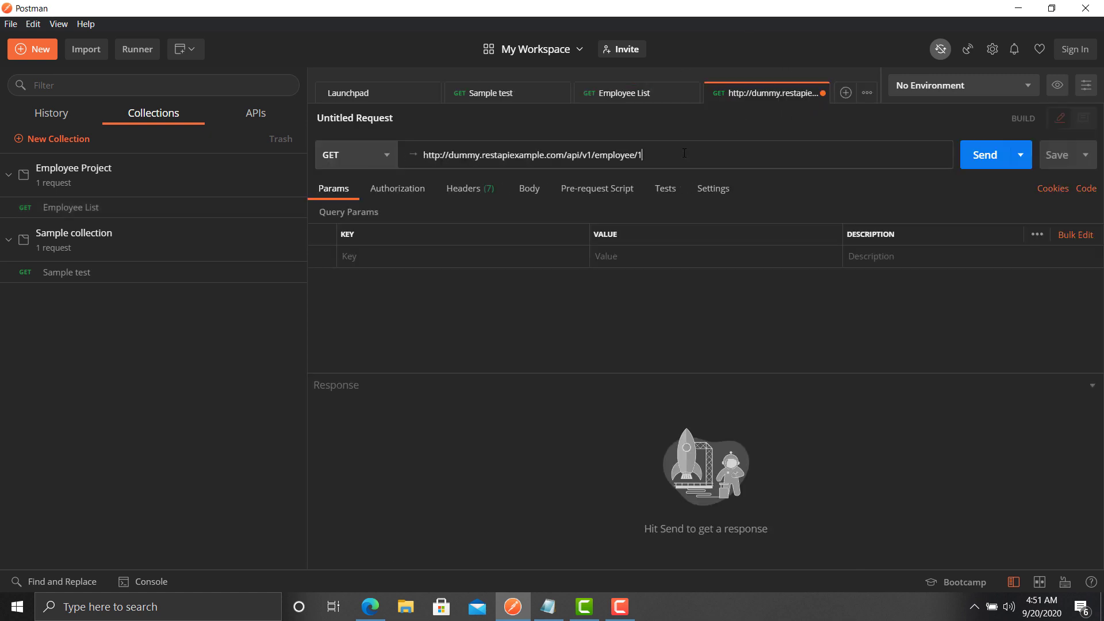
pyautogui.click(983, 165)
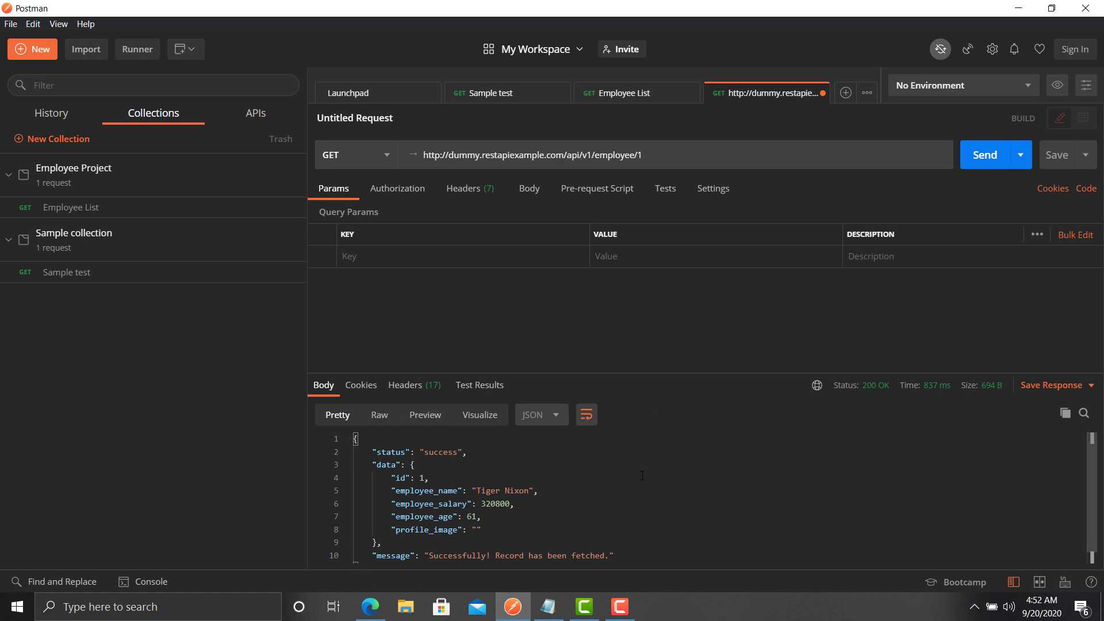
# - Save the single-employee request as "Employee Details" in the Employee Project collection
pyautogui.click(1057, 155)
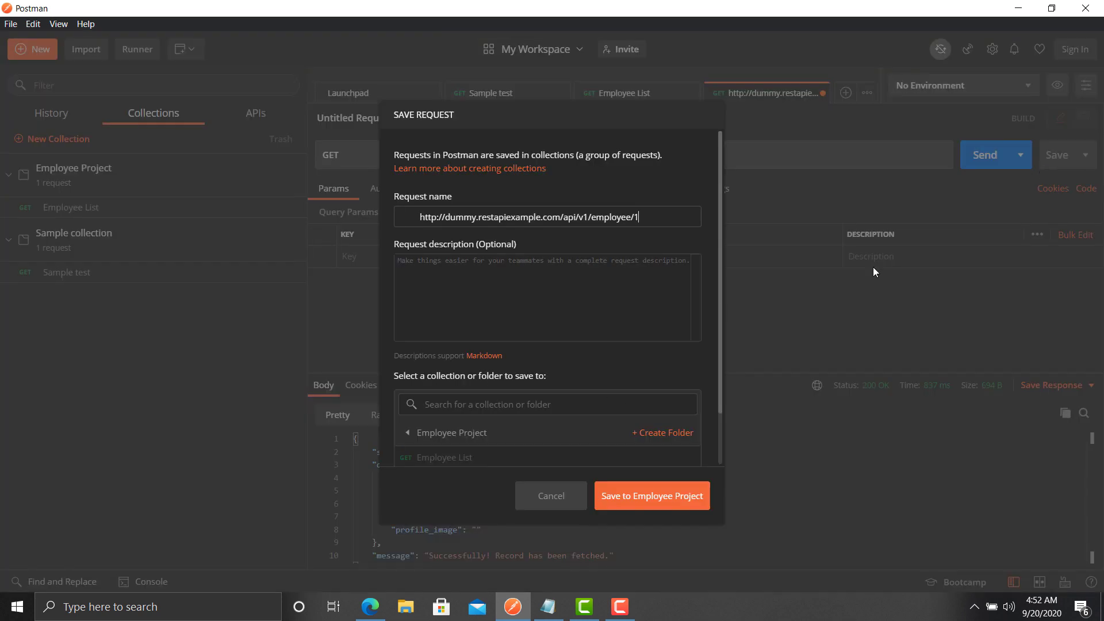
pyautogui.moveTo(657, 213); pyautogui.dragTo(402, 217)
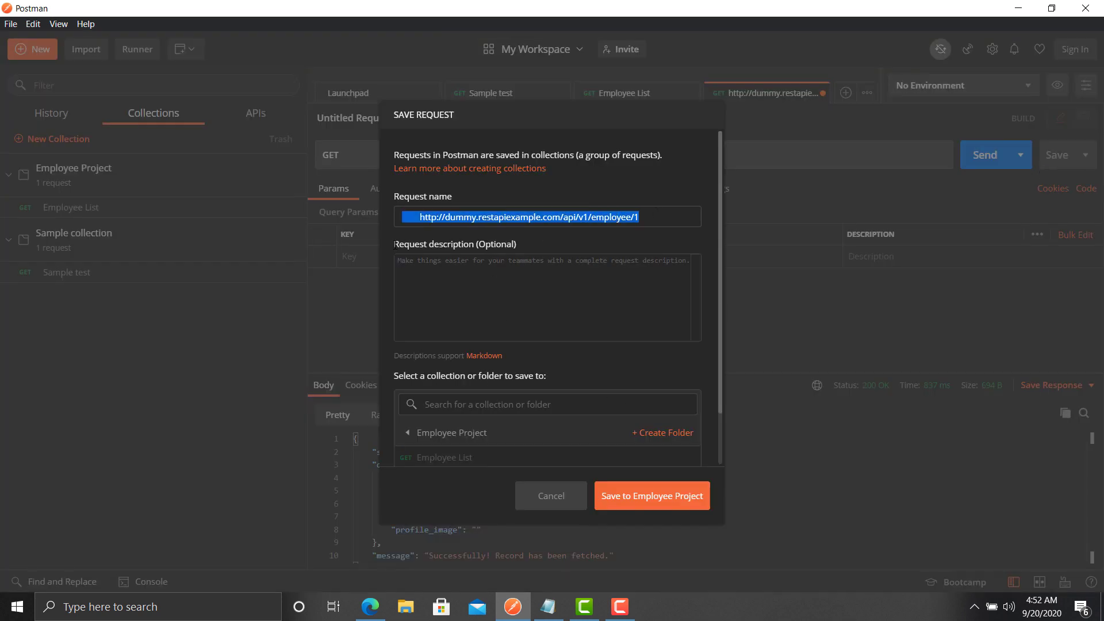
pyautogui.write('Employee Details')
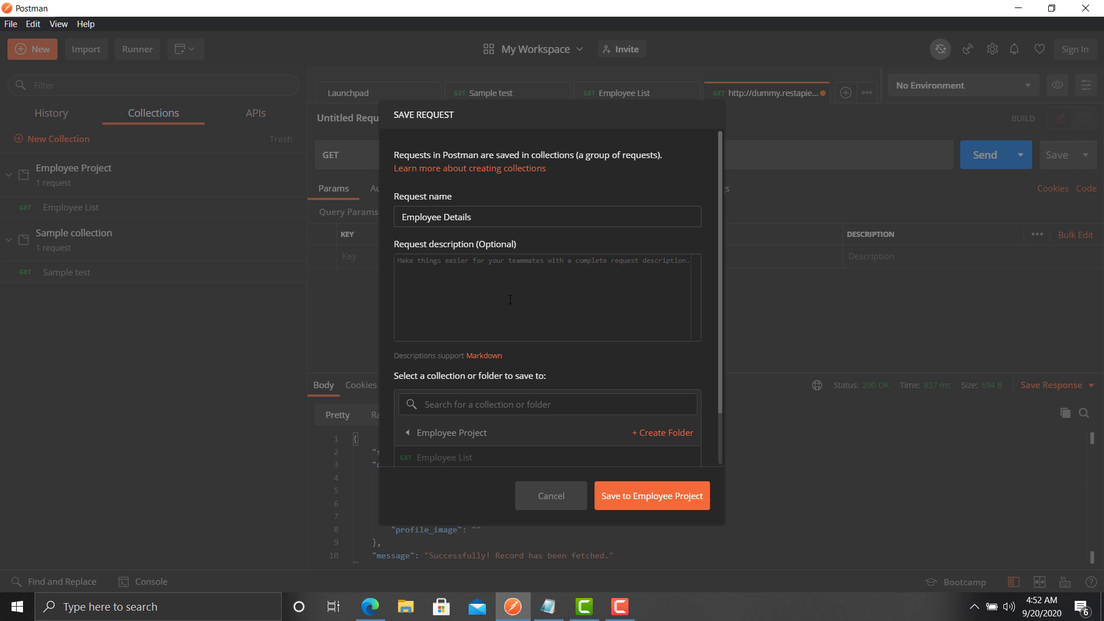
pyautogui.scroll(-2, 597, 402)
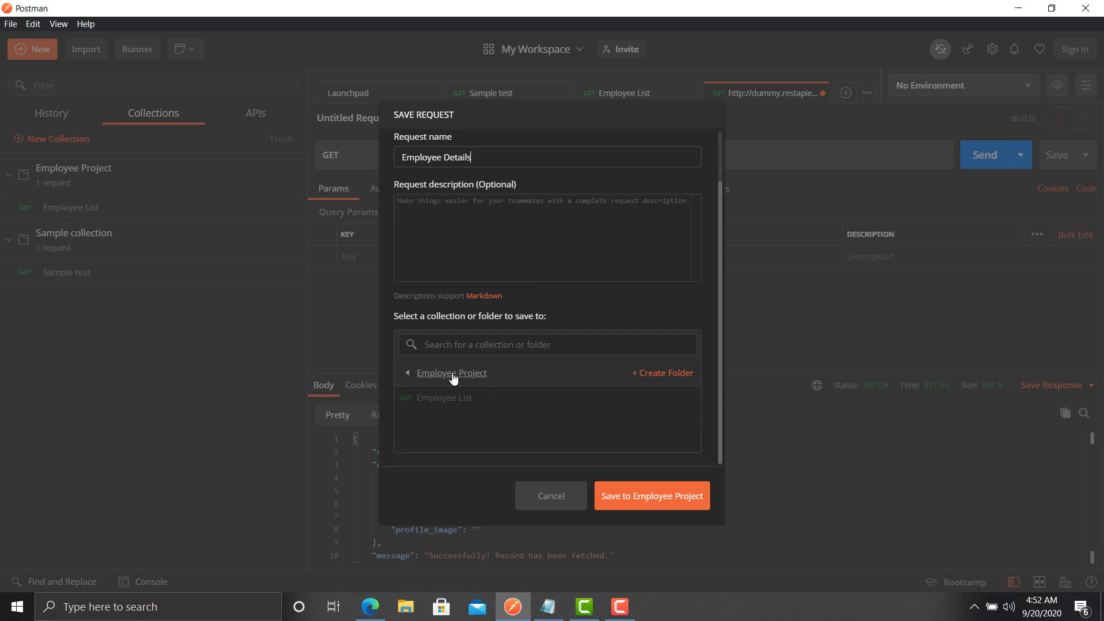
pyautogui.click(639, 494)
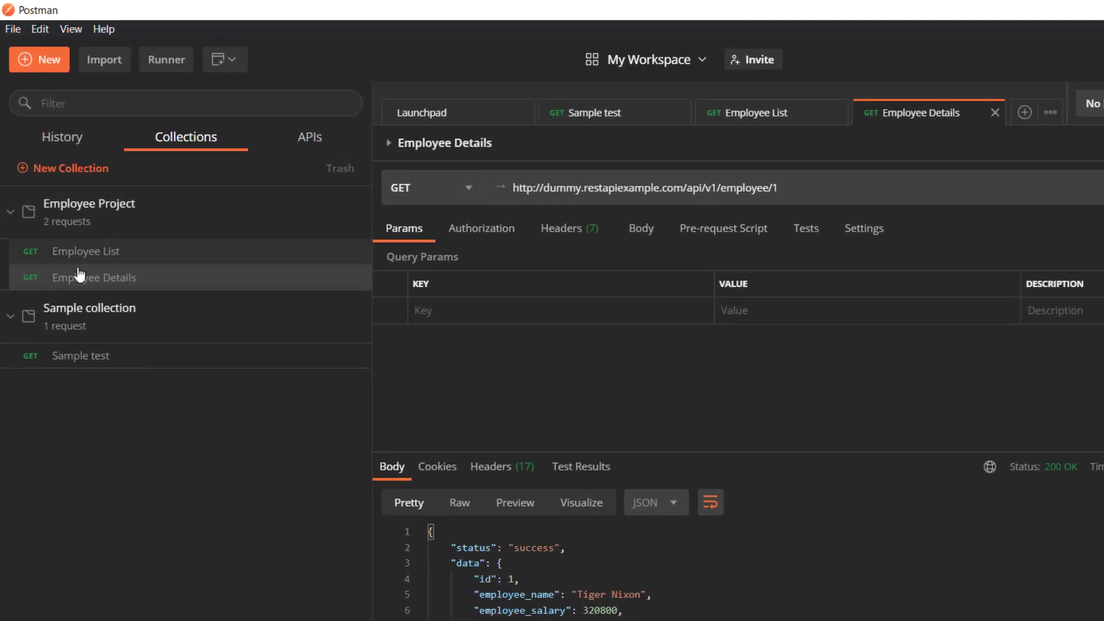
# - Collapse the Employee Project and Sample collection entries, and expand Employee Project again to show its requests
pyautogui.click(10, 213)
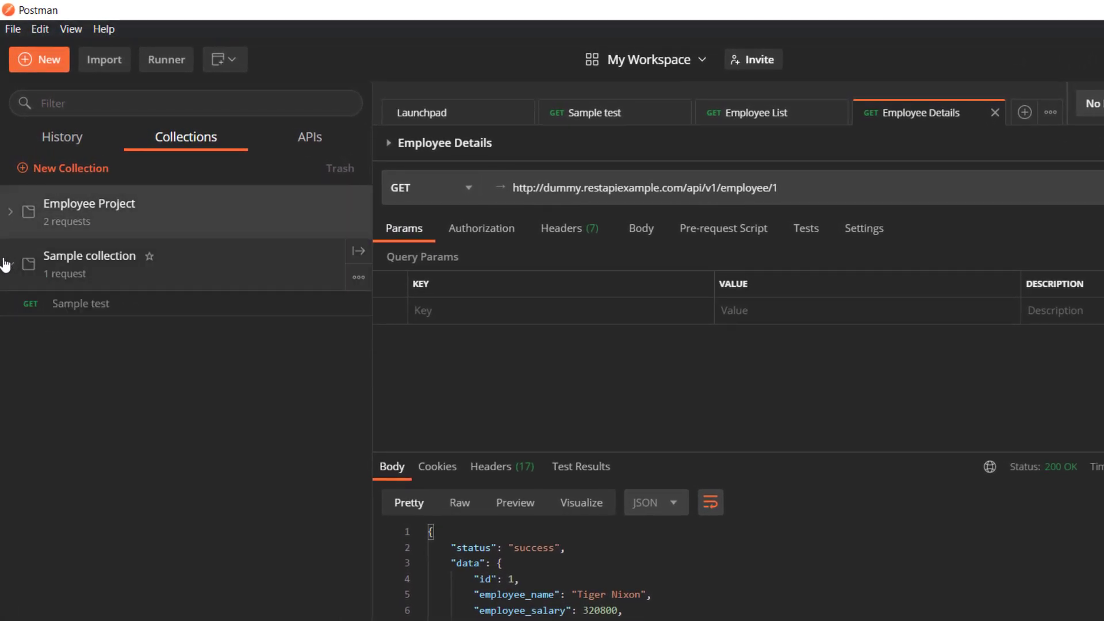
pyautogui.click(10, 263)
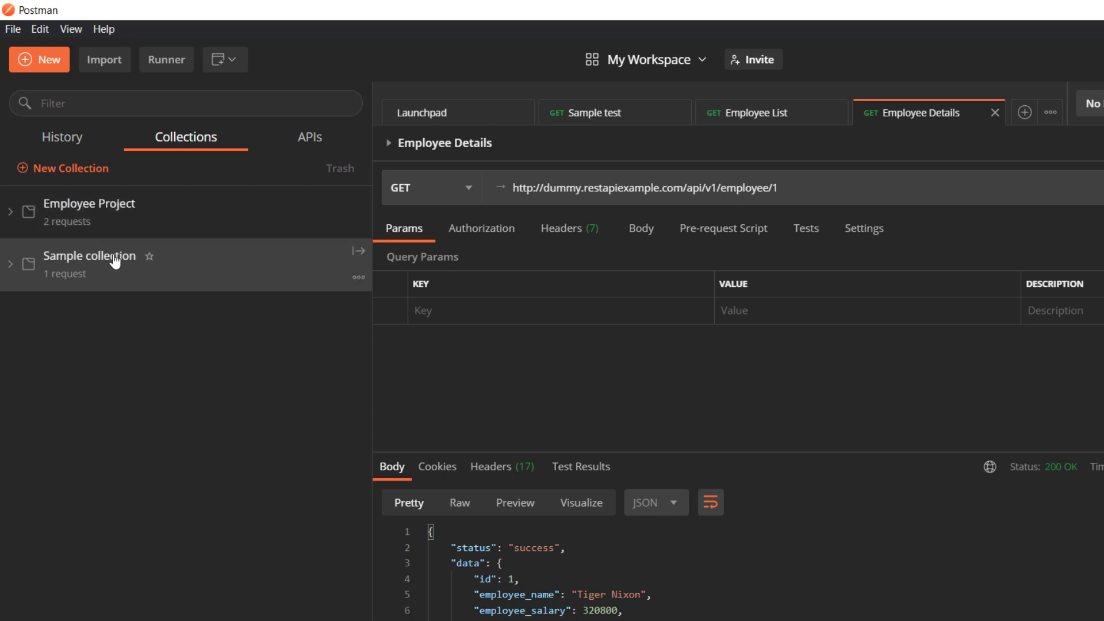
pyautogui.click(19, 224)
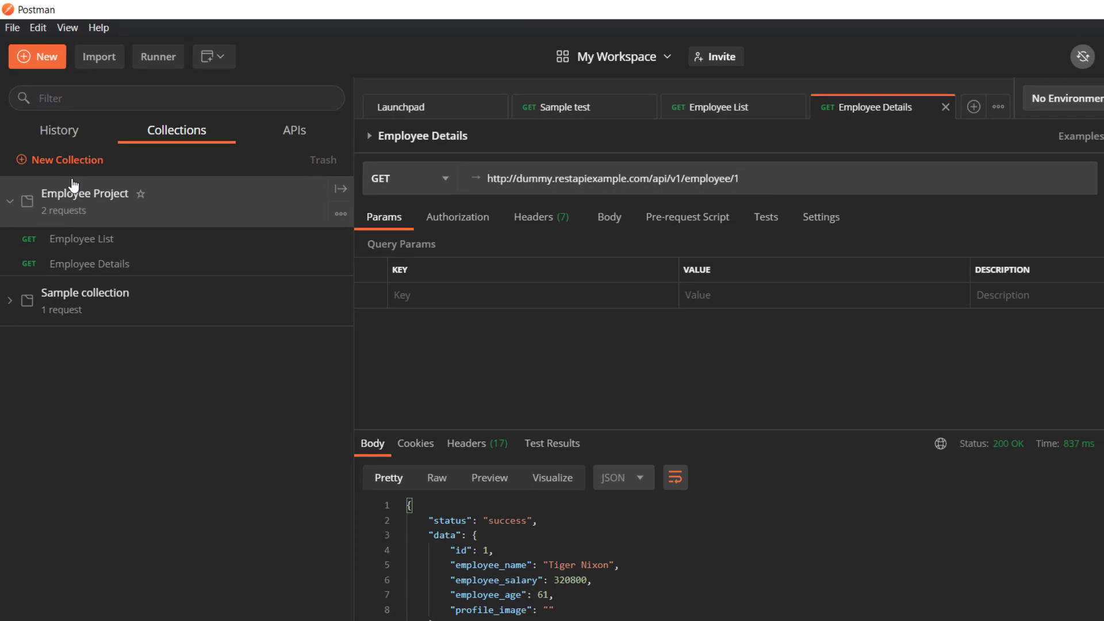
# - Add a folder named "Emplyee List APIS" to the Employee Project collection and move the Employee List request into it
pyautogui.click(341, 213)
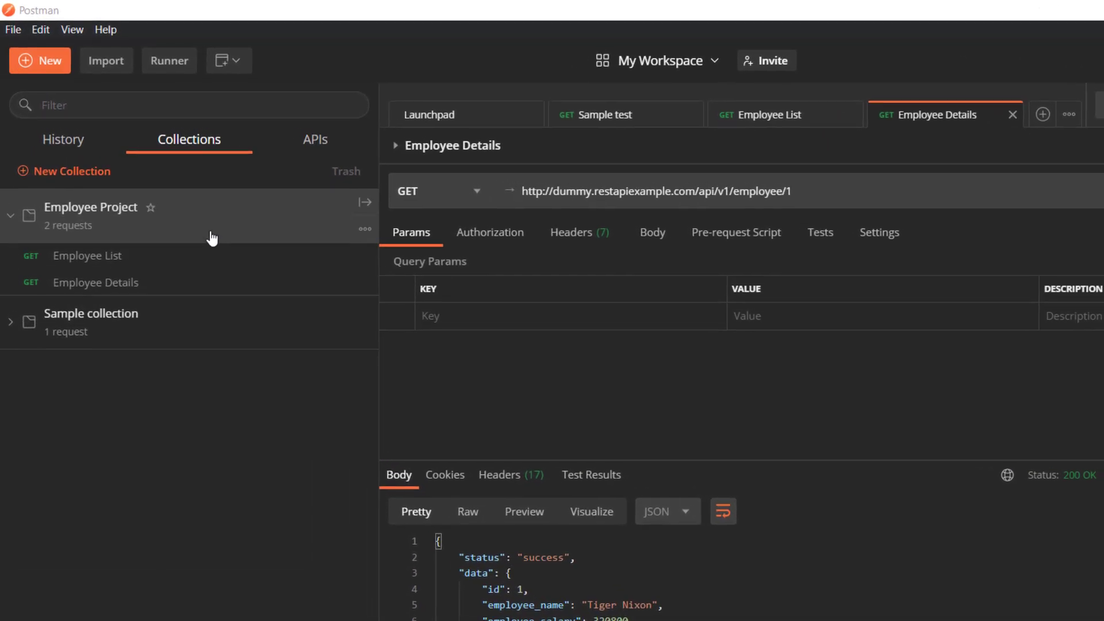
pyautogui.rightClick(208, 231)
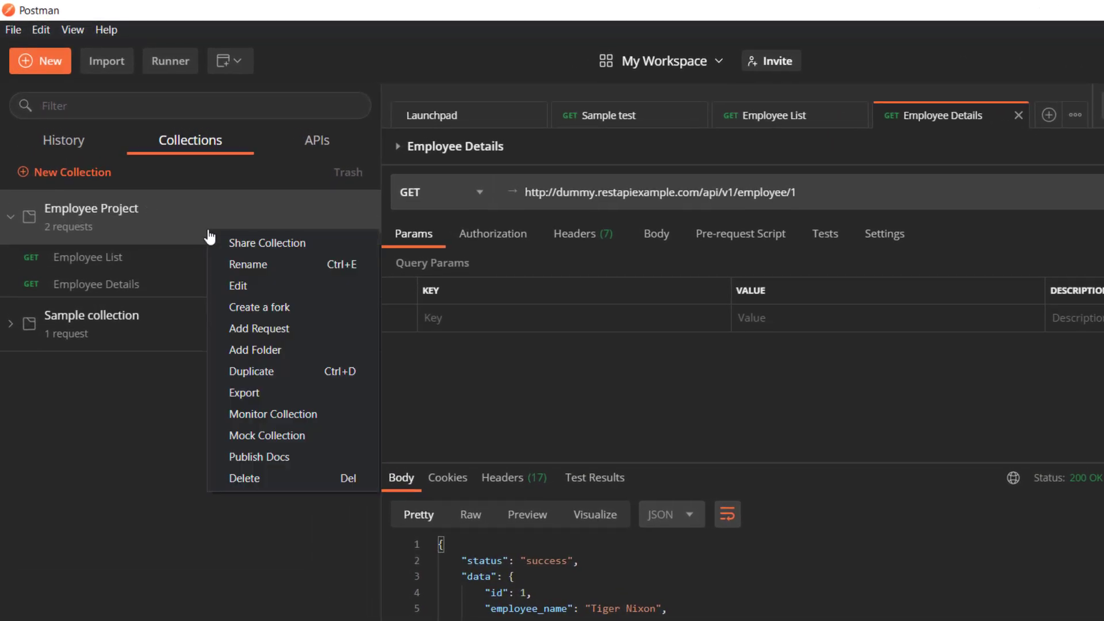
pyautogui.click(260, 359)
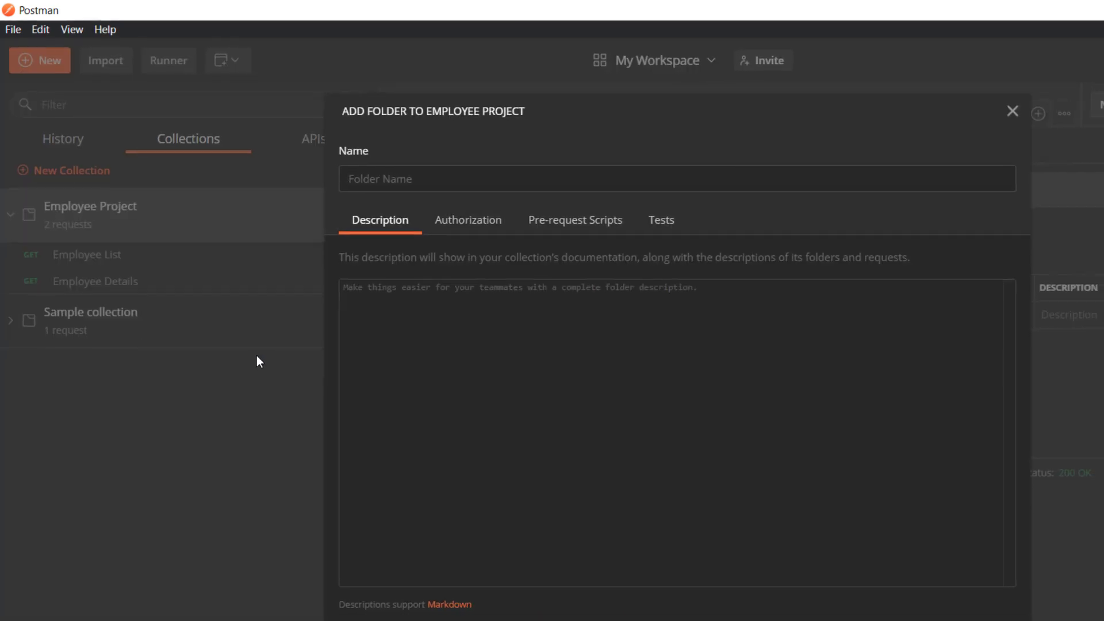
pyautogui.write('Emplyee List')
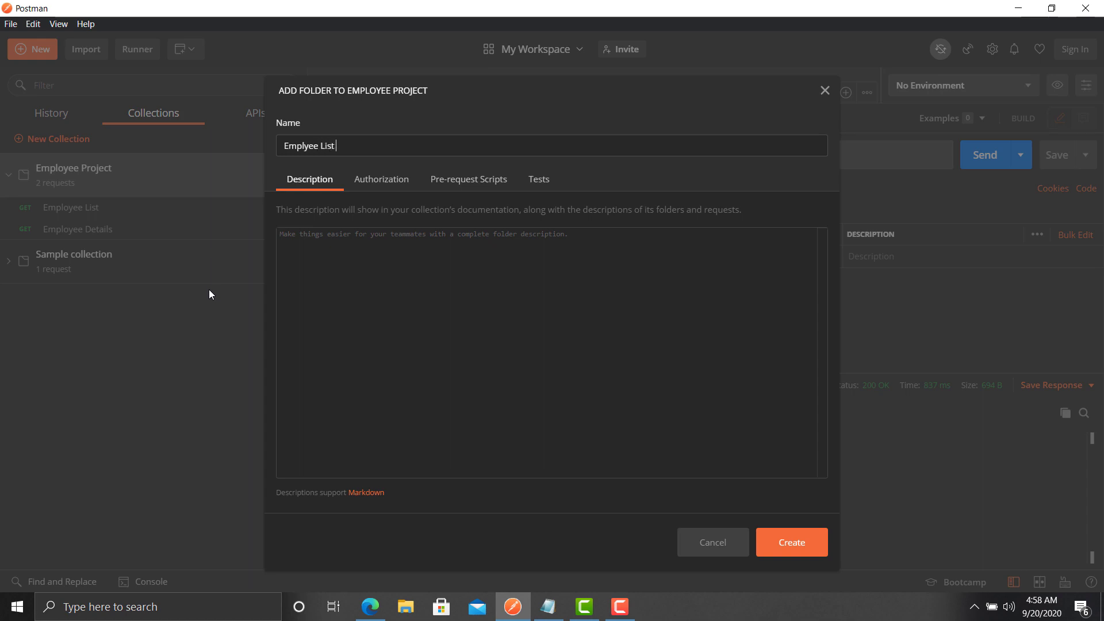
pyautogui.write(' APIS')
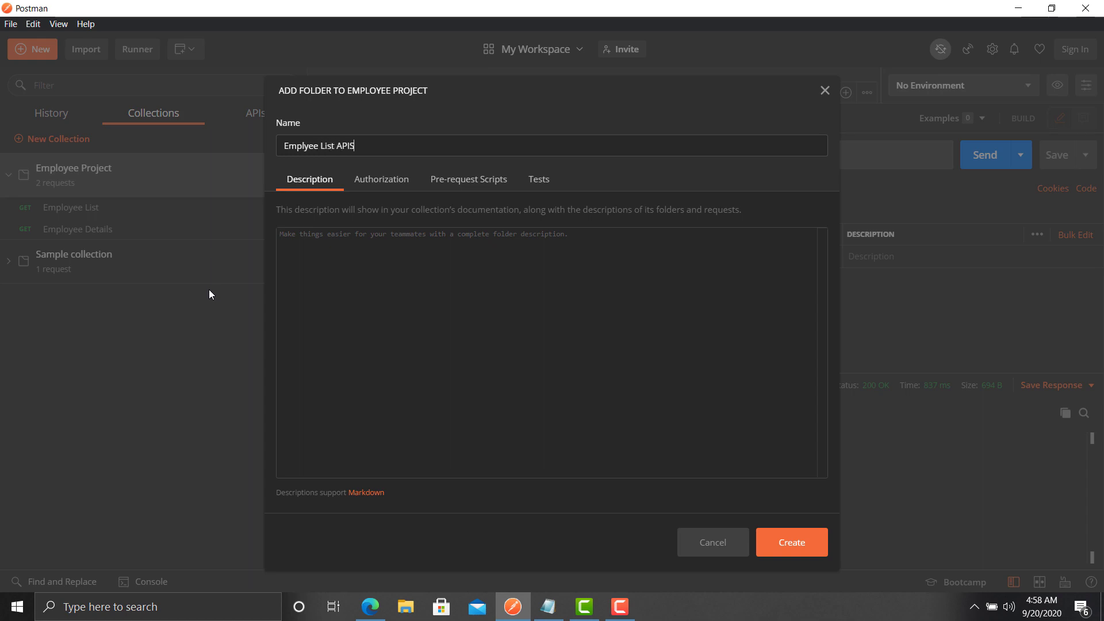
pyautogui.click(776, 544)
pyautogui.moveTo(51, 226); pyautogui.dragTo(85, 218)
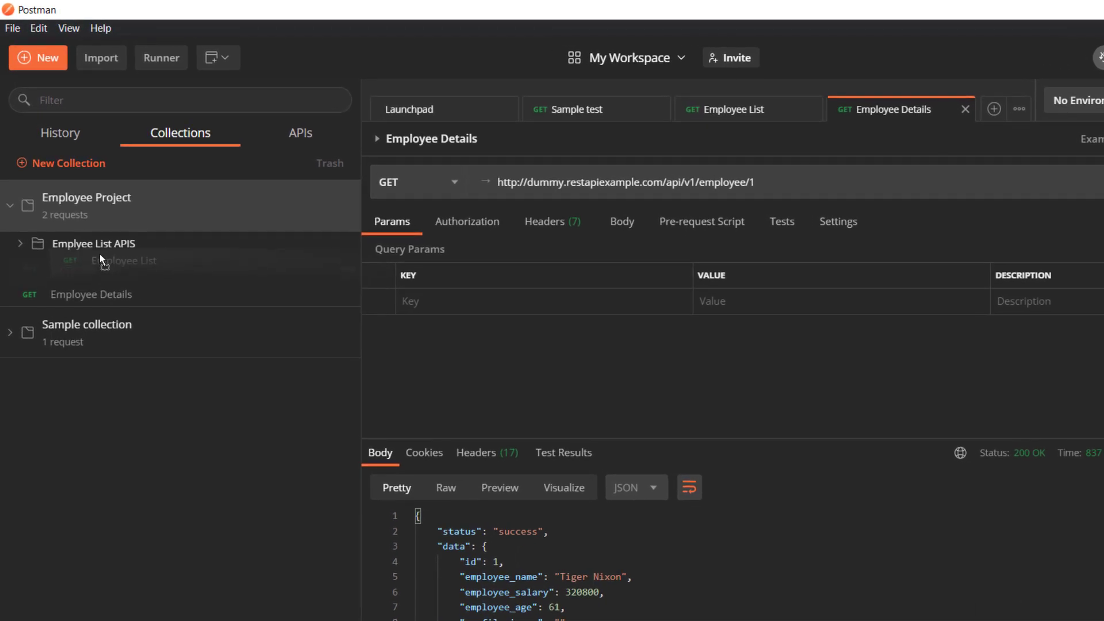
pyautogui.moveTo(100, 255); pyautogui.dragTo(95, 246)
# - Add an "Employee Detail APIS" folder containing the Employee Details request to Employee Project, and expand both of the collection's folders
pyautogui.rightClick(178, 208)
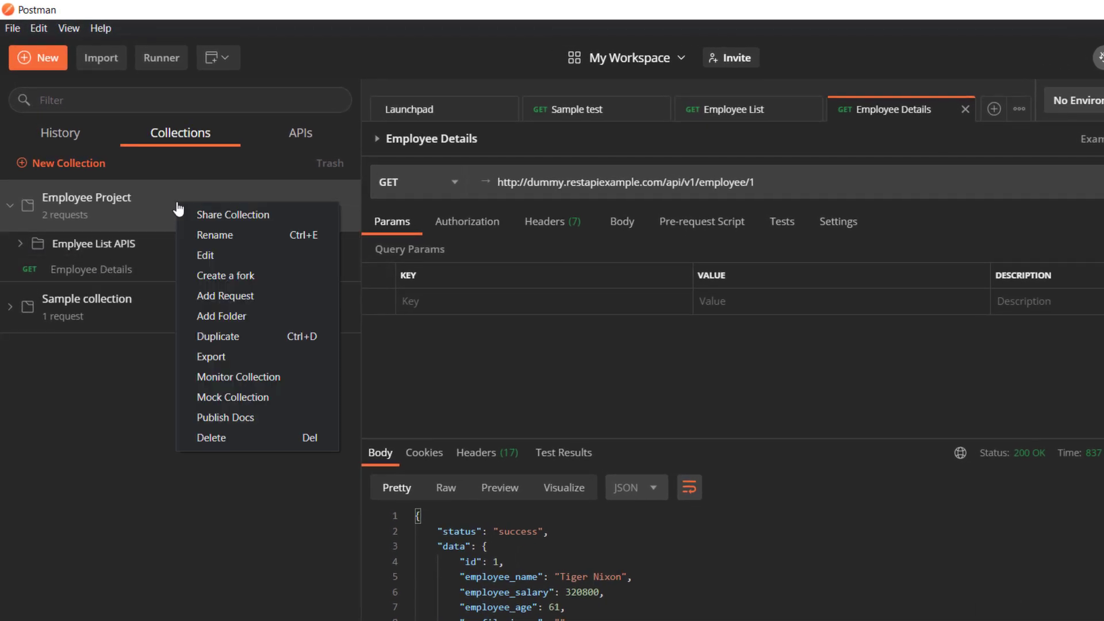
pyautogui.click(231, 316)
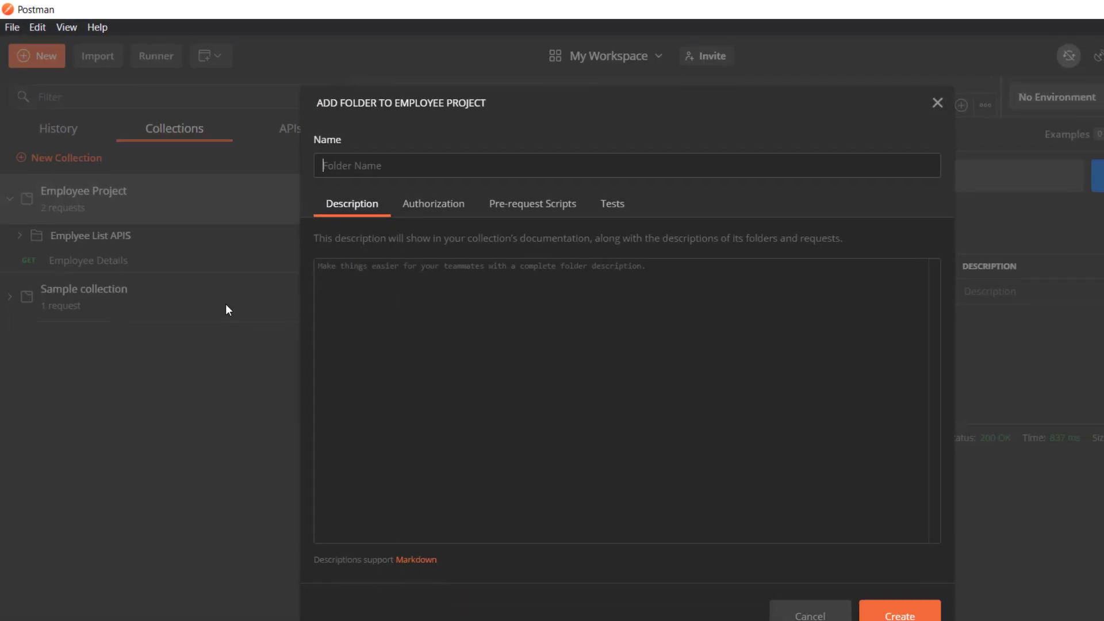
pyautogui.write('Employee Detail APIS')
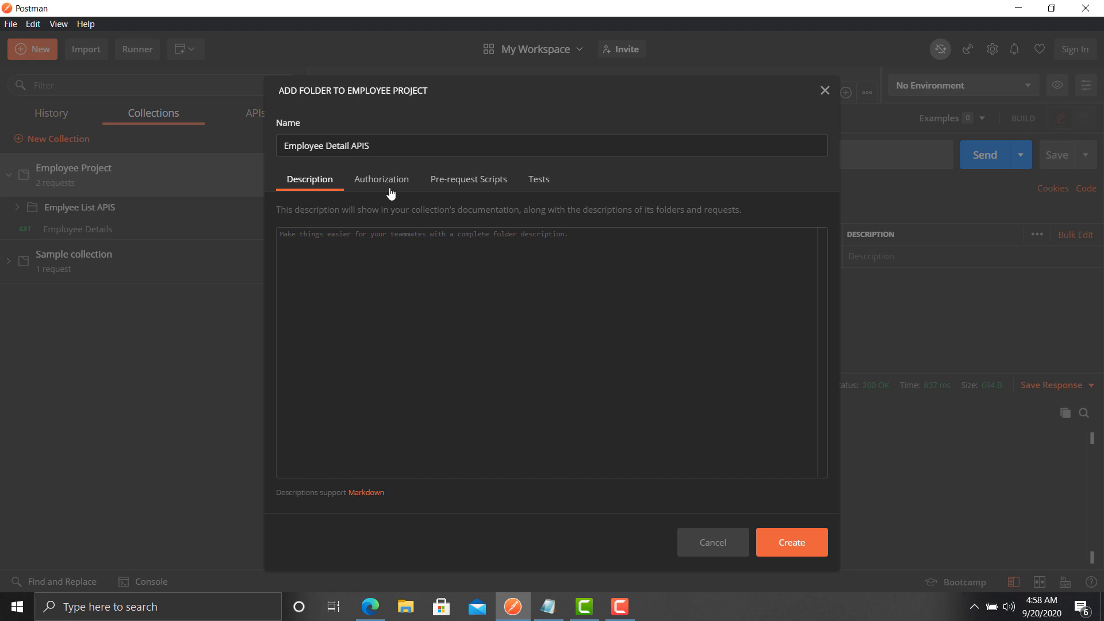
pyautogui.click(797, 543)
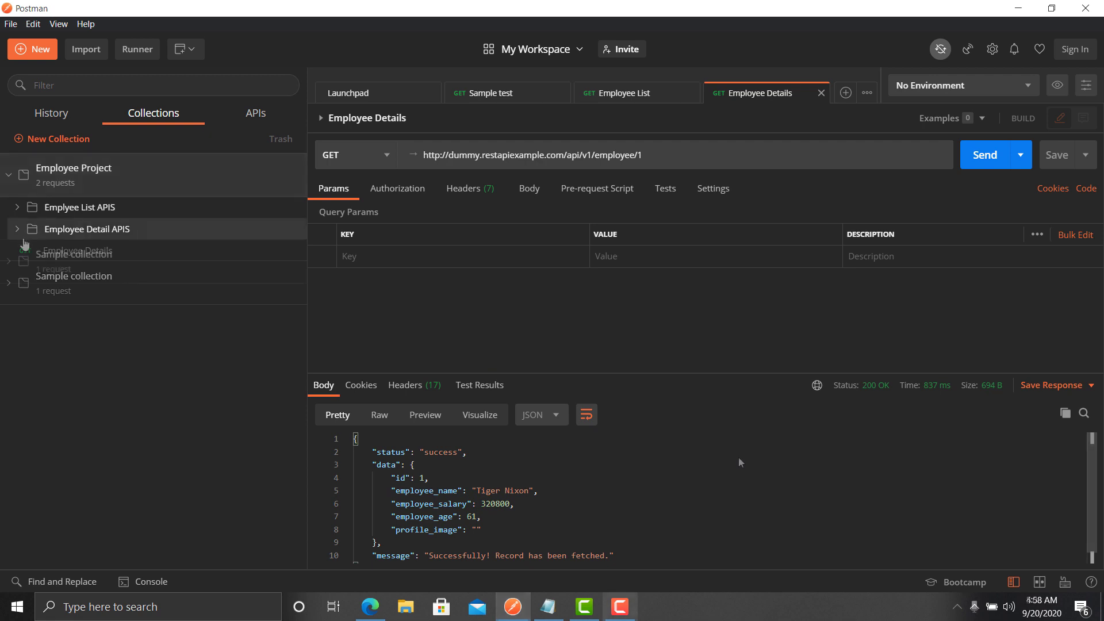
pyautogui.click(17, 207)
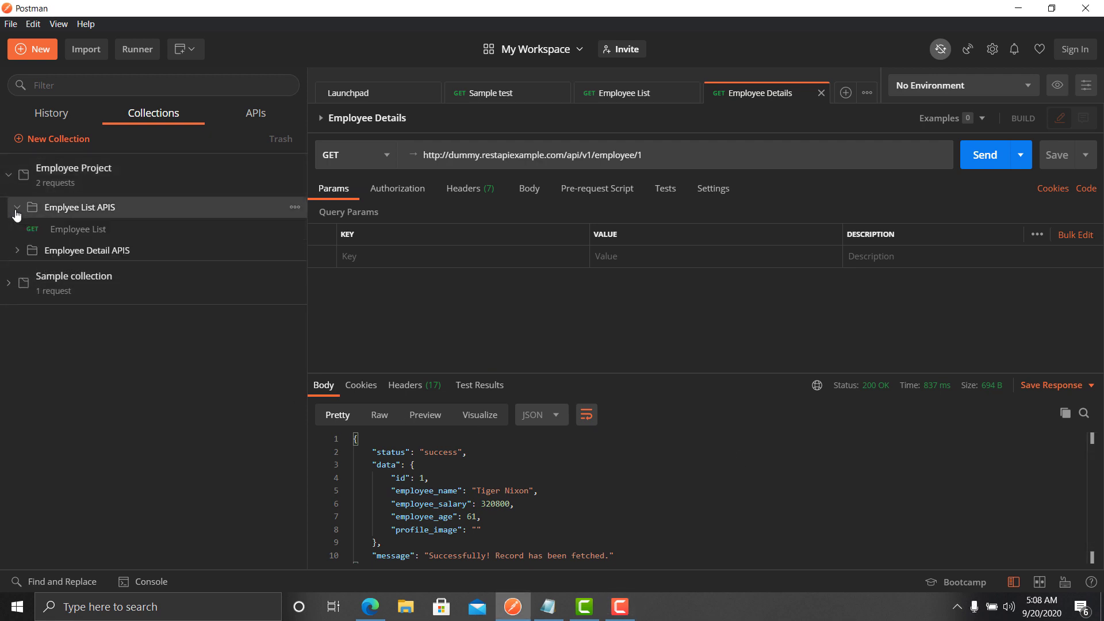
pyautogui.click(17, 250)
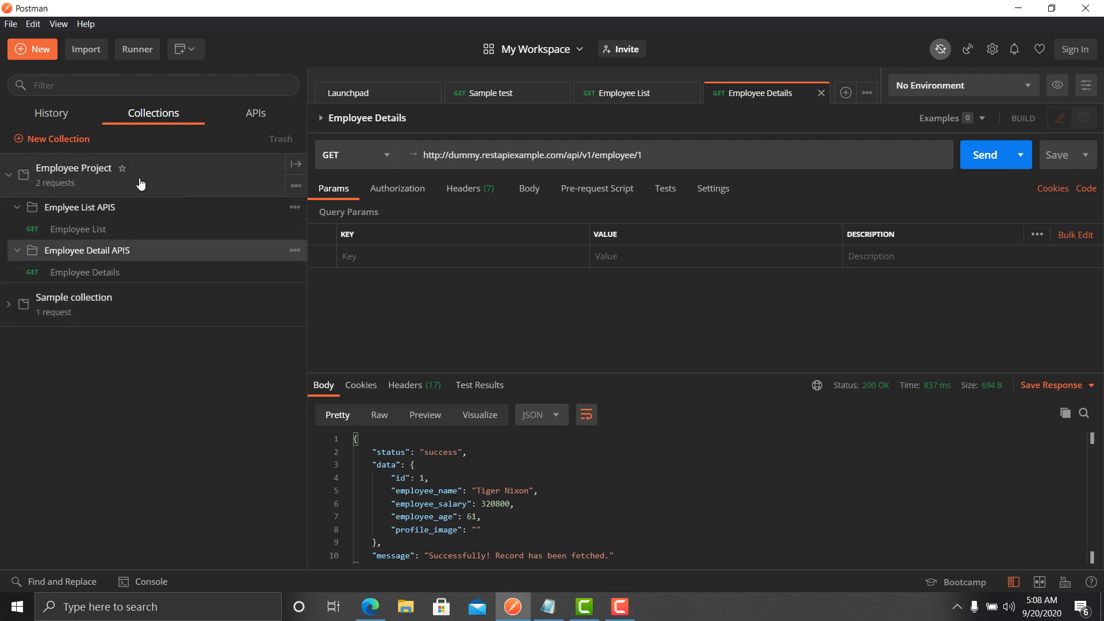